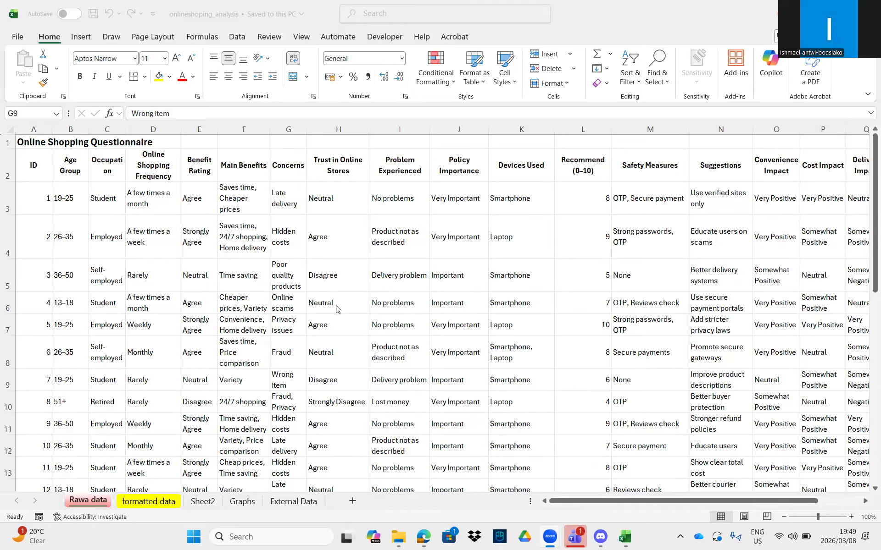
- On the formatted data sheet, select the questionnaire table A2:S31 from the ID header
click(138, 503)
drag(709, 502, 436, 489)
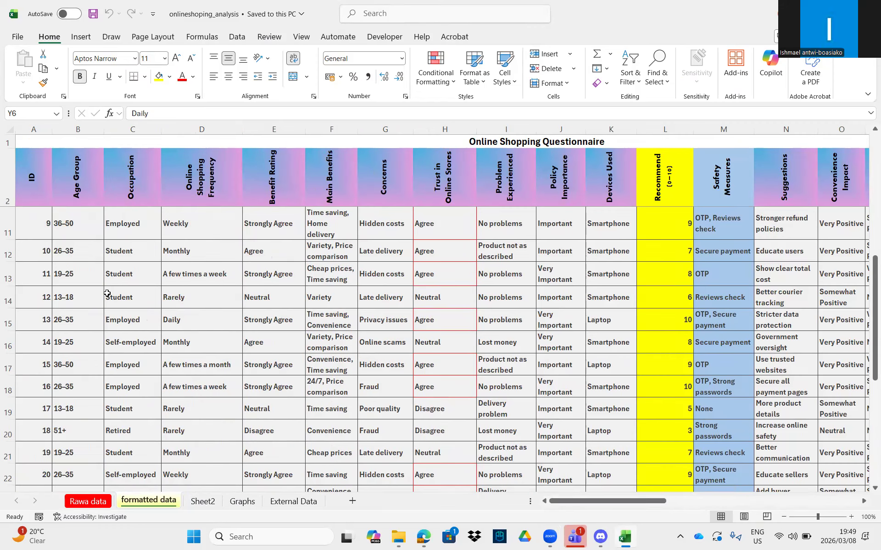
click(48, 175)
drag(49, 174, 306, 443)
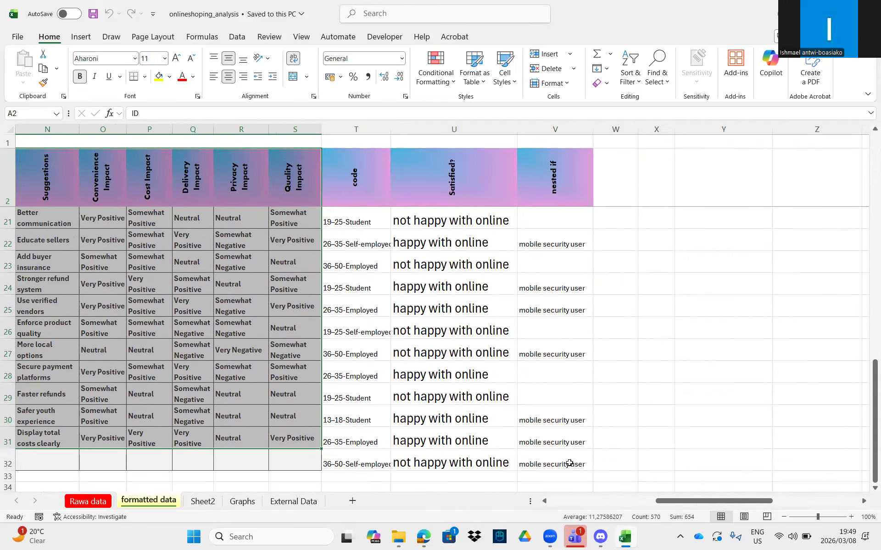
drag(664, 501, 505, 496)
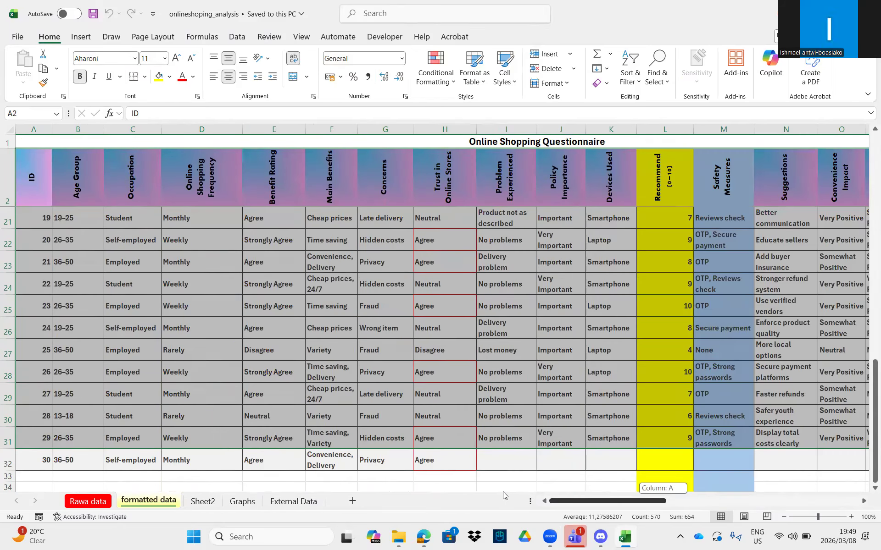
click(81, 38)
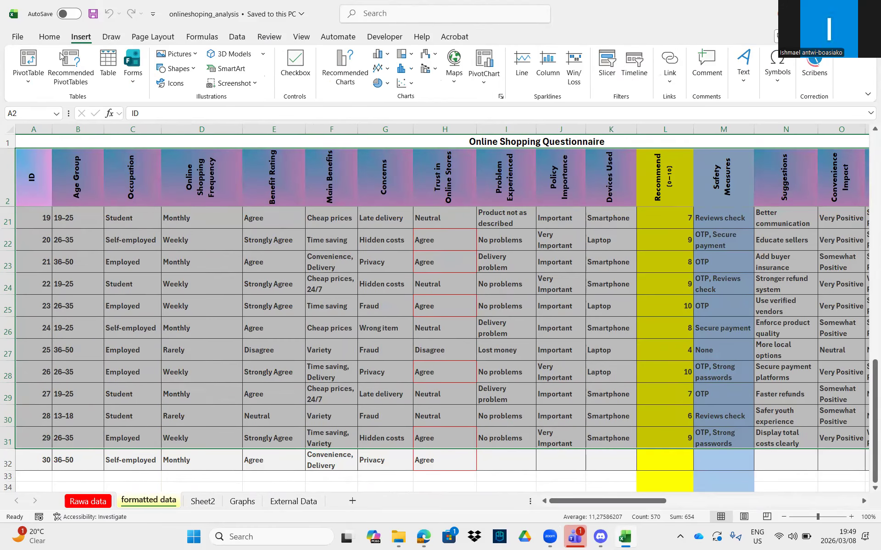
- Start a PivotTable from the selected range, placing it on the existing worksheet Sheet2
click(24, 69)
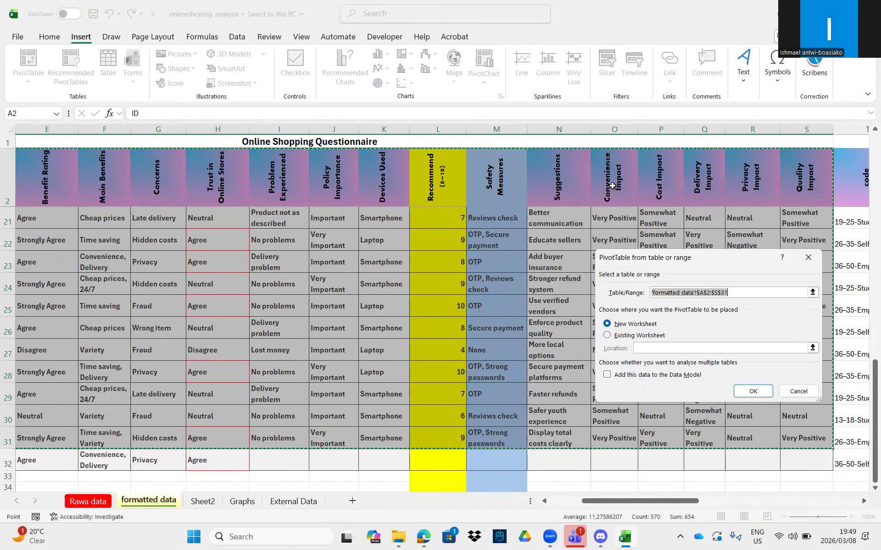
click(626, 336)
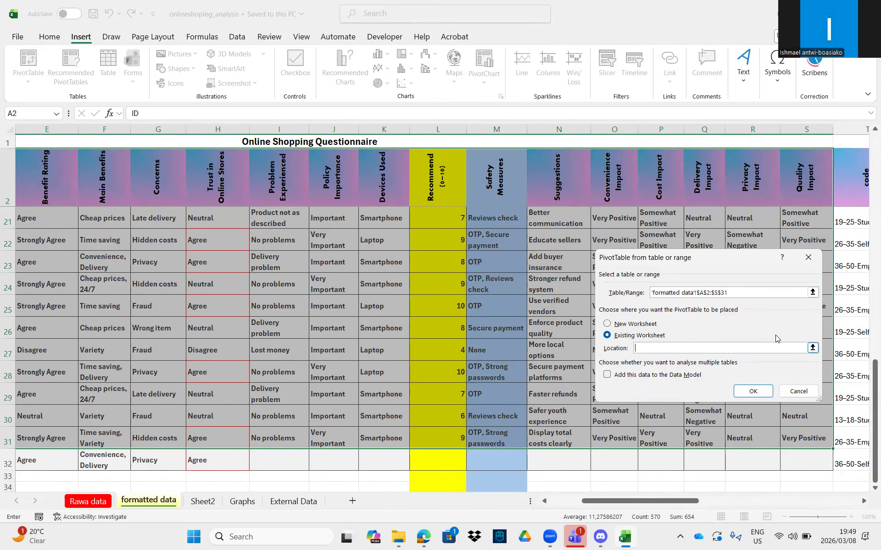
click(812, 347)
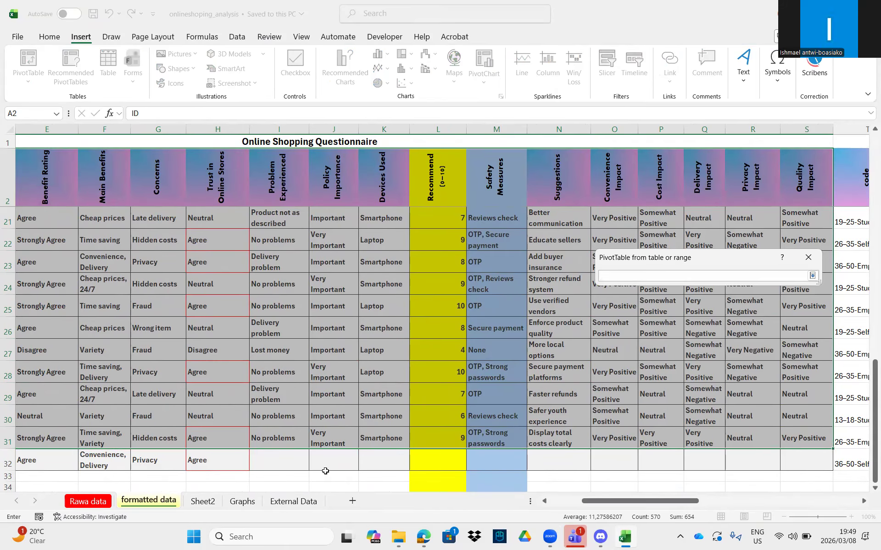
click(212, 504)
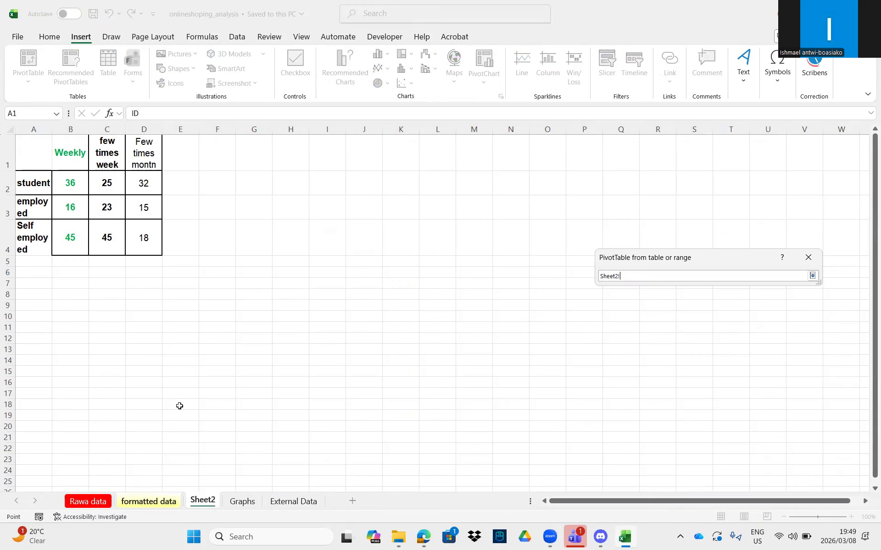
- Create the PivotTable at Sheet2 cell G1 and add Concerns as its row labels
click(258, 158)
click(812, 276)
click(752, 392)
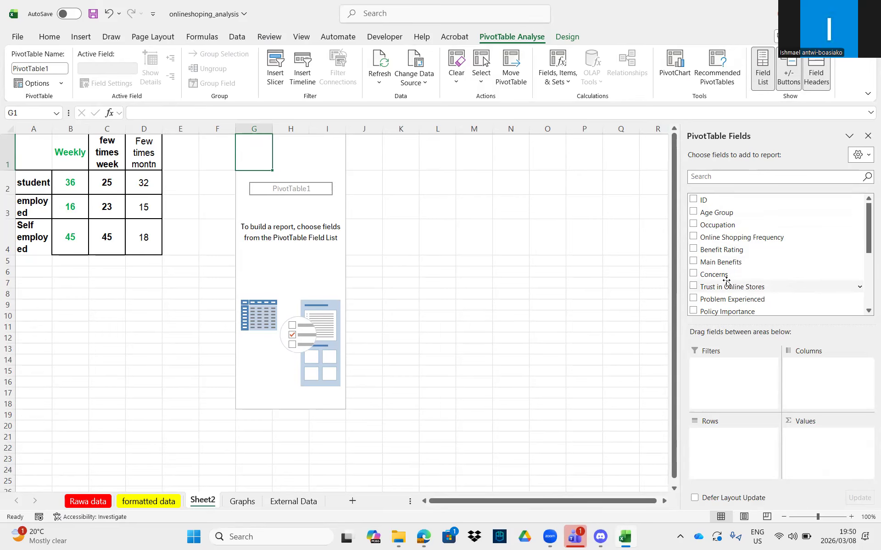
scroll(710, 276, down, 1)
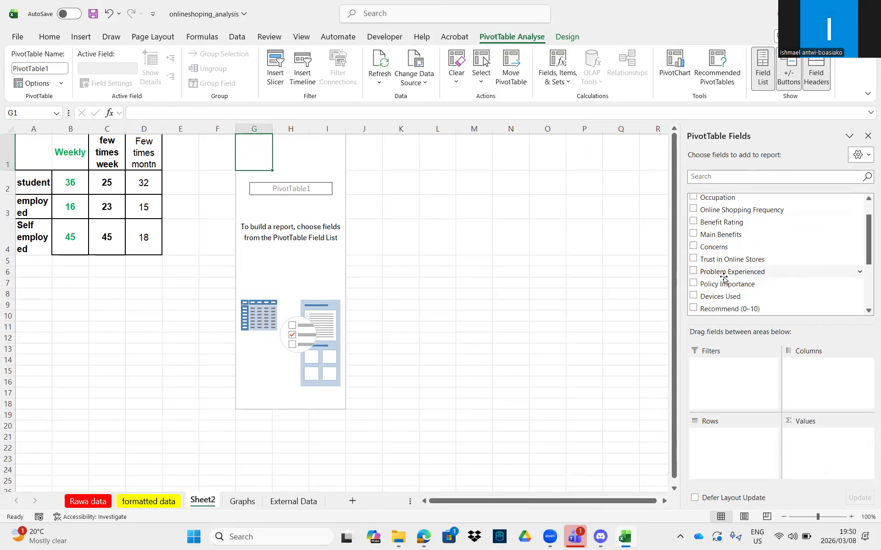
click(693, 247)
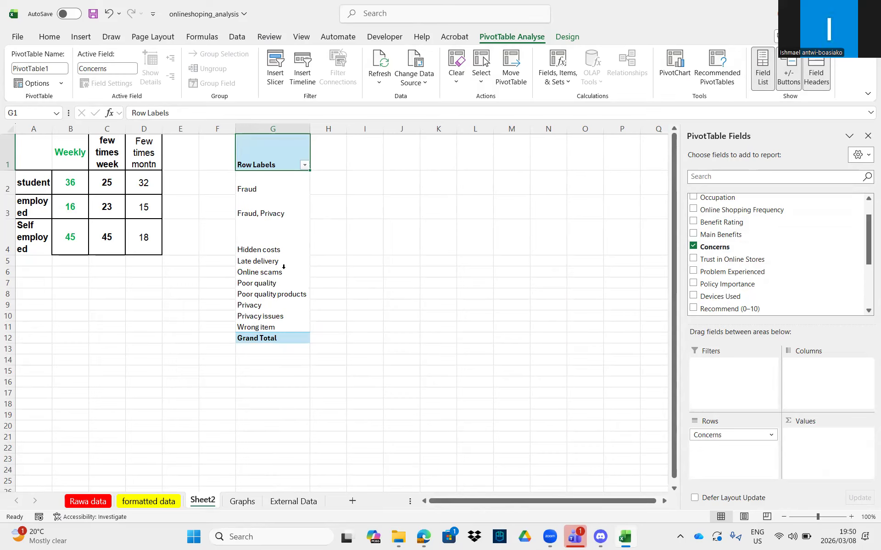
- Nest Trust in Online Stores and Problem Experienced under Concerns, counting Problem Experienced in Values
click(693, 260)
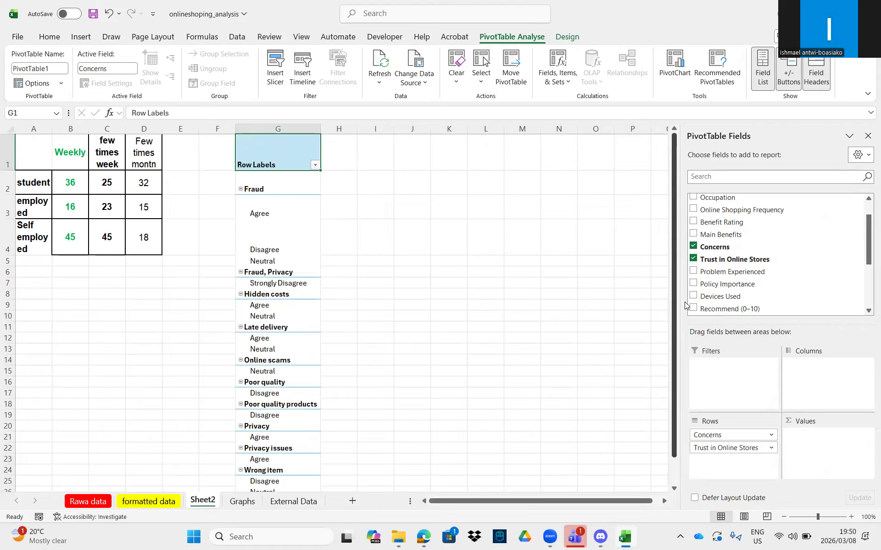
click(692, 273)
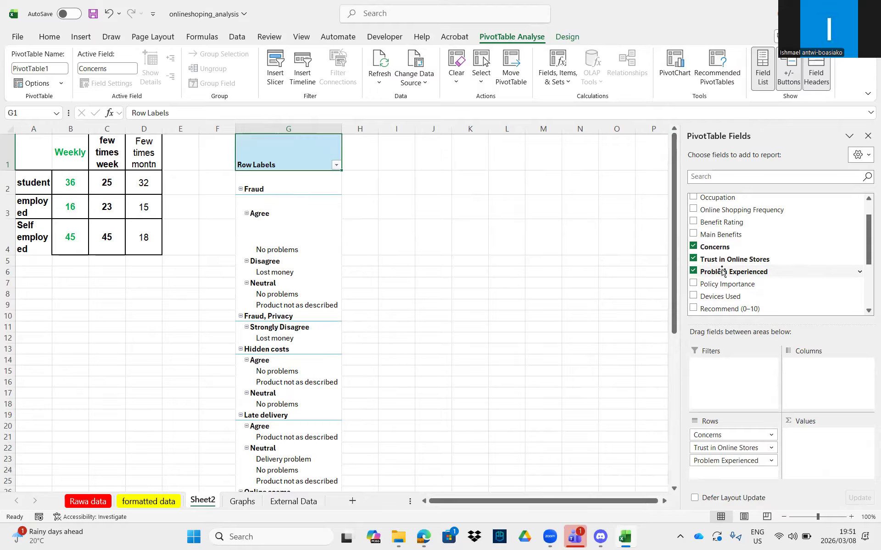
drag(707, 273, 825, 441)
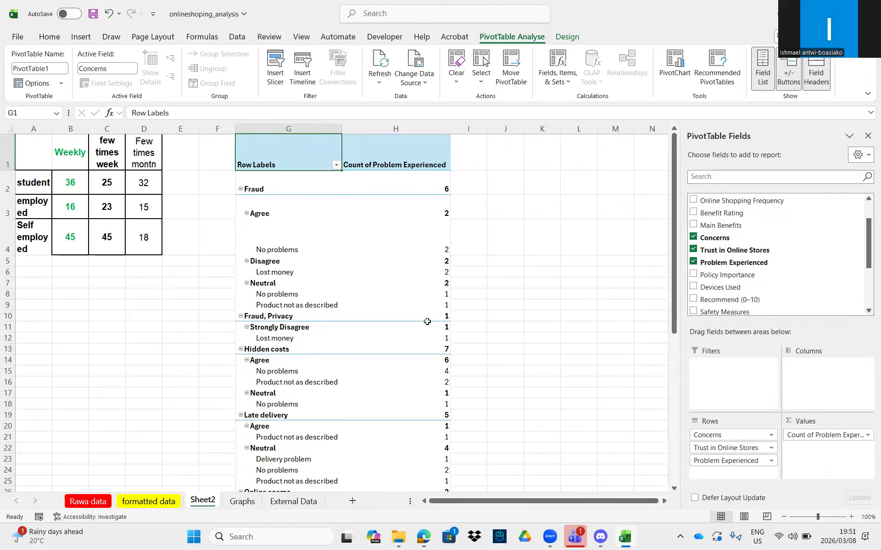
scroll(374, 347, down, 3)
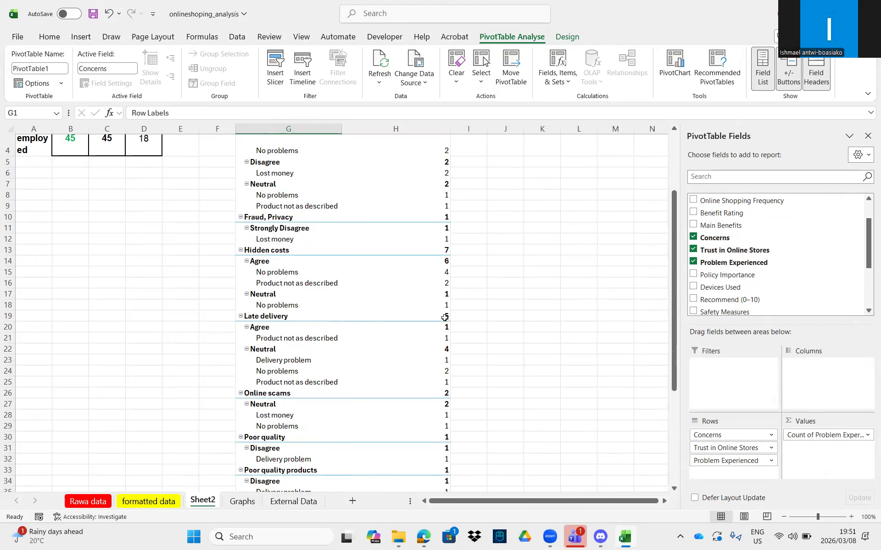
scroll(444, 321, down, 2)
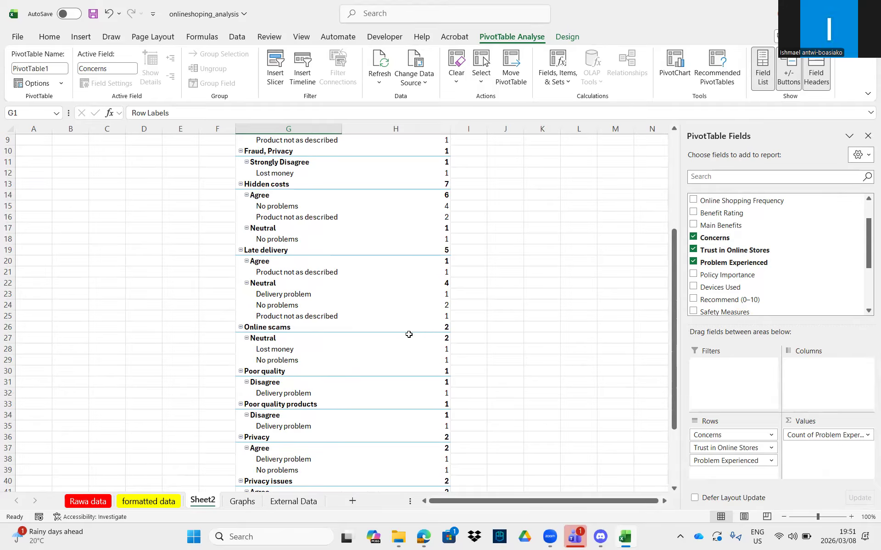
scroll(399, 342, down, 3)
scroll(391, 352, down, 3)
scroll(389, 348, up, 9)
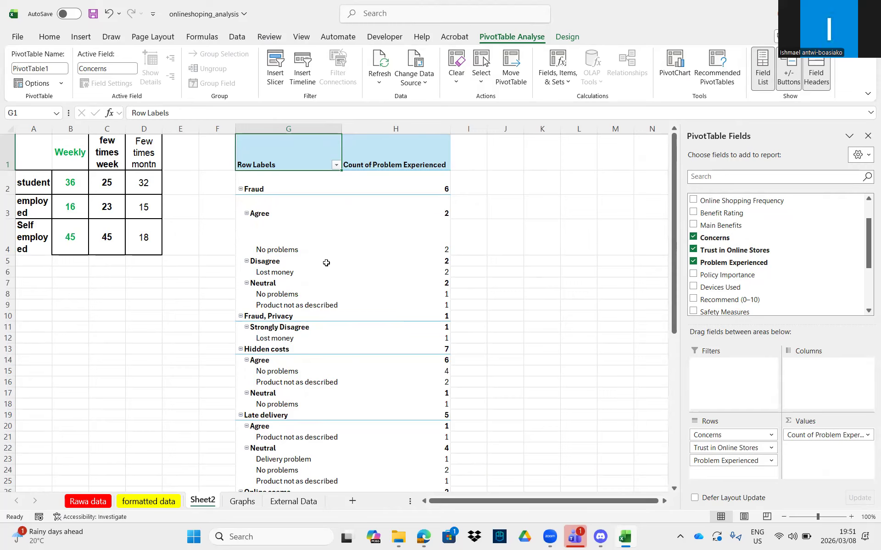
- Collapse the Agree, Disagree and Neutral trust levels so each concern shows only their totals
click(244, 212)
click(247, 213)
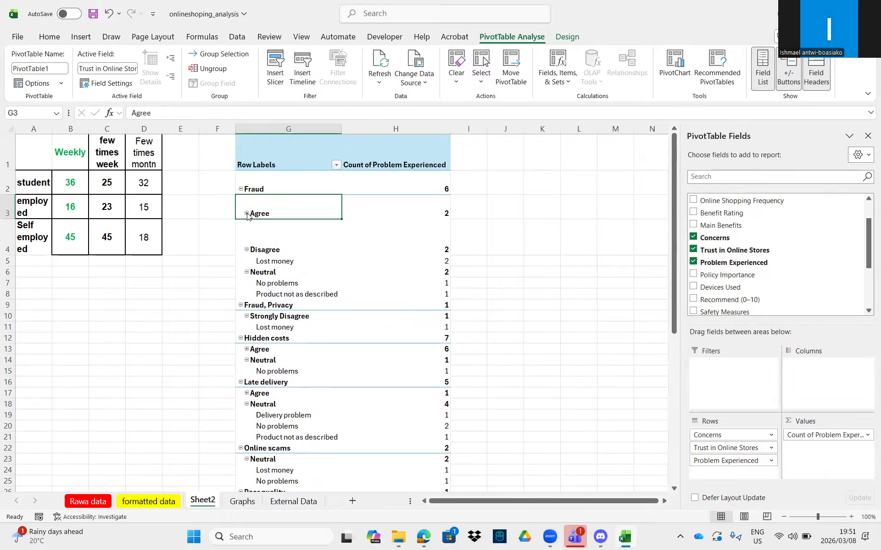
click(245, 250)
click(247, 249)
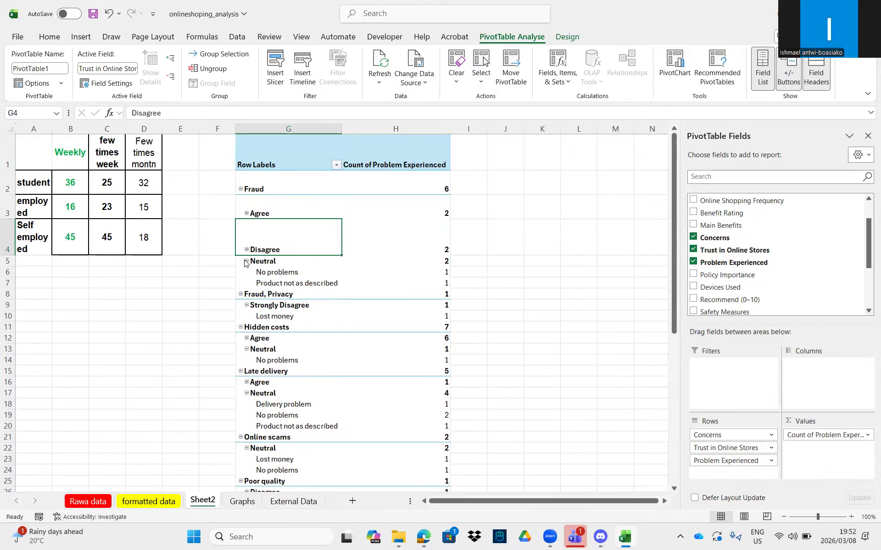
click(246, 261)
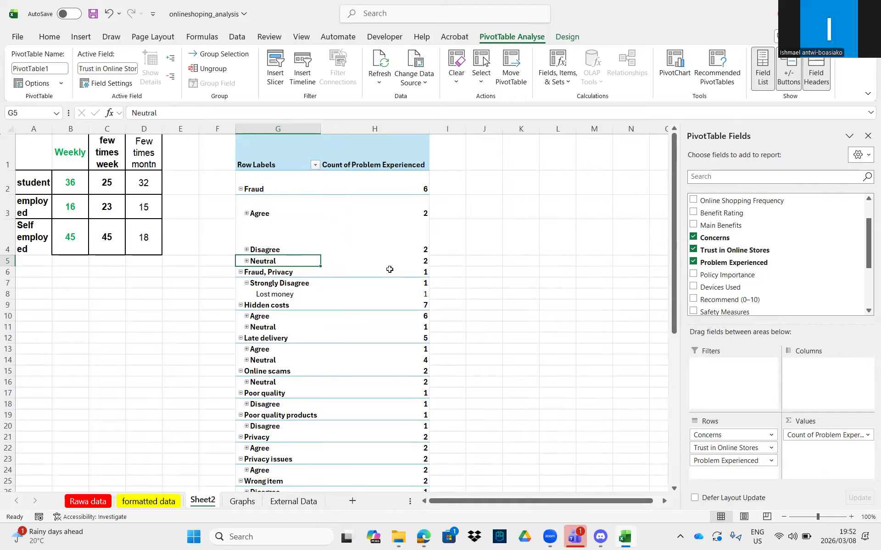
mouse_move(389, 270)
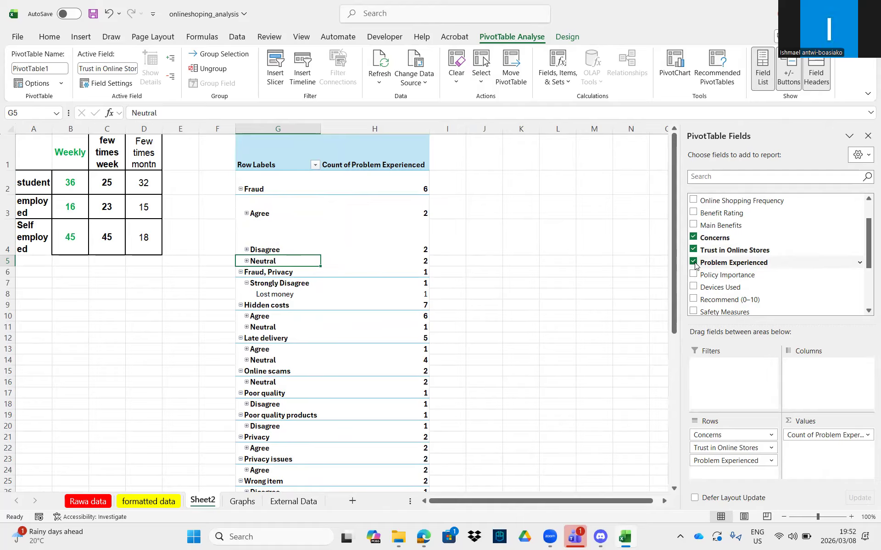
- Remove Concerns from the rows and add Devices Used as a row level and a count in Values
click(693, 237)
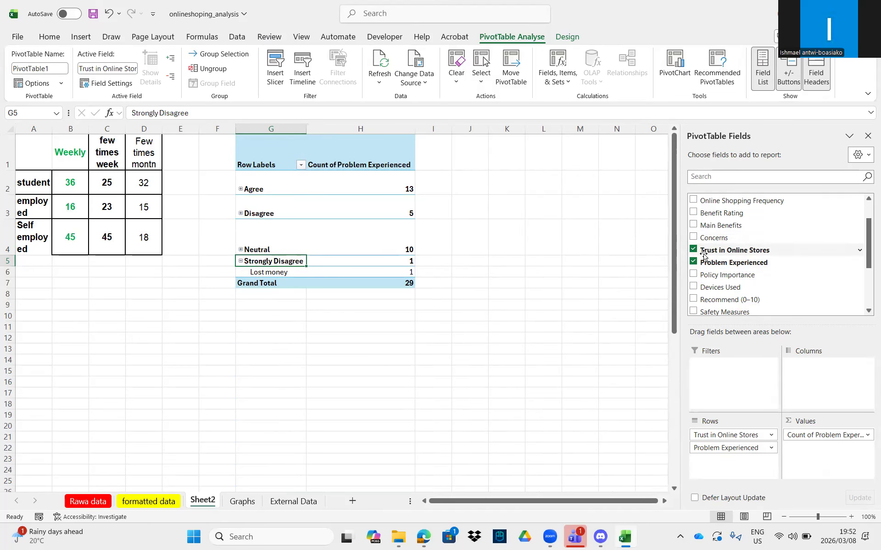
click(693, 287)
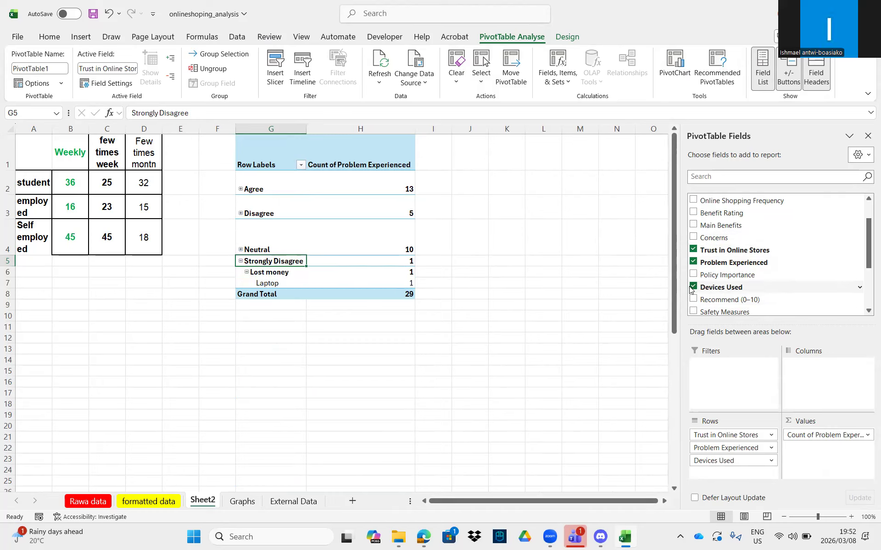
drag(689, 288, 786, 291)
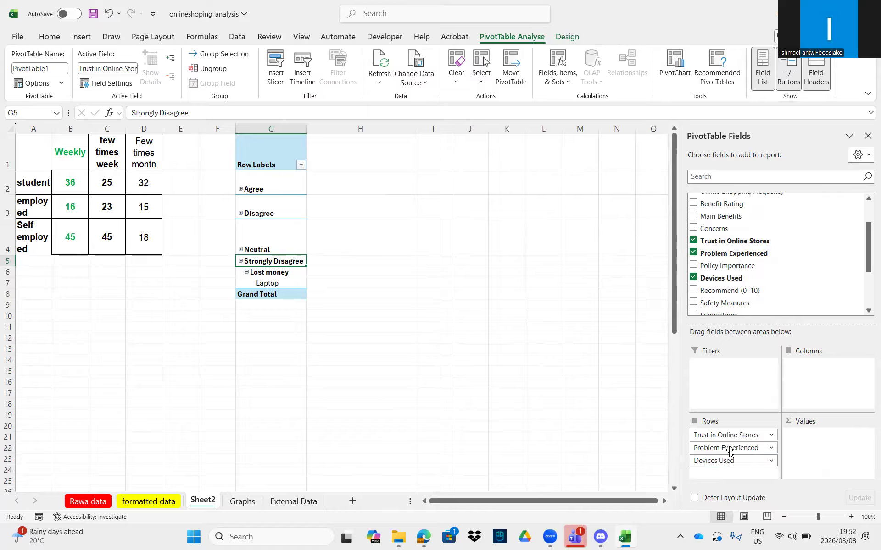
drag(714, 277, 821, 435)
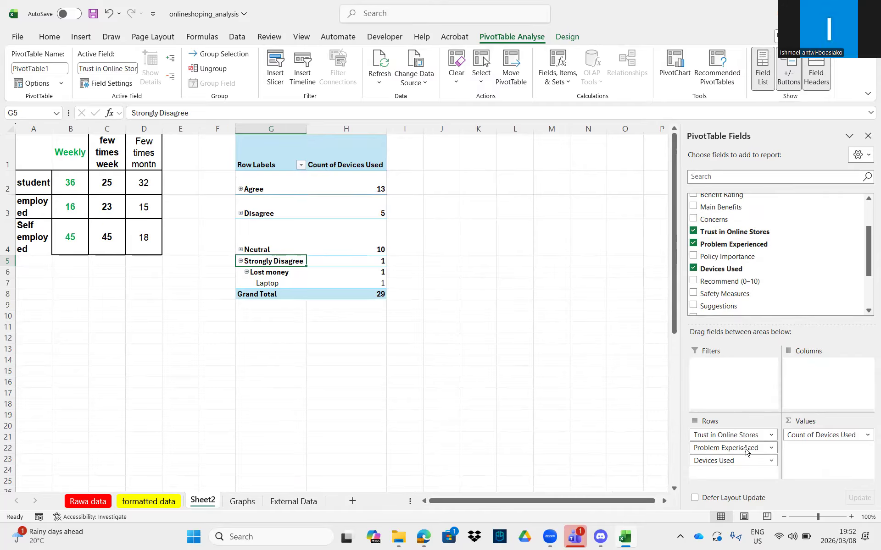
- Expand the Agree and Disagree groups, then remove Devices Used from the pivot
click(239, 188)
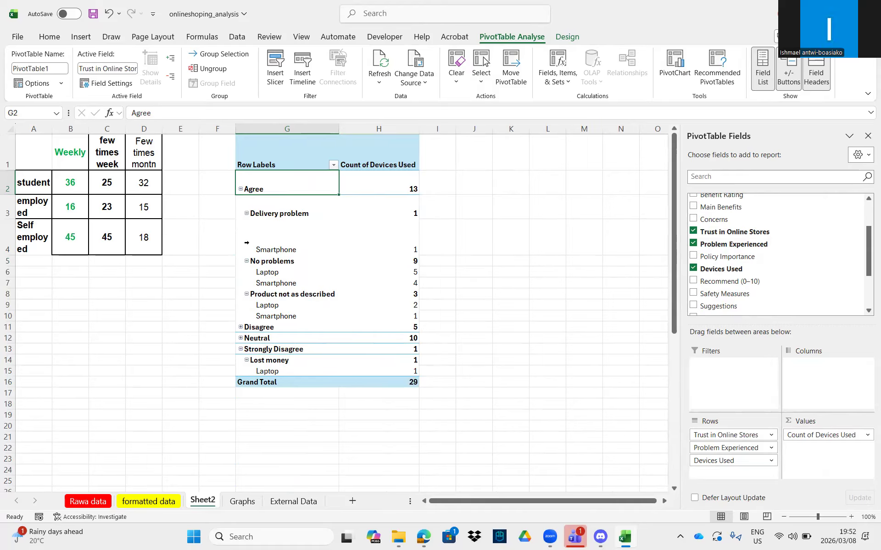
click(240, 327)
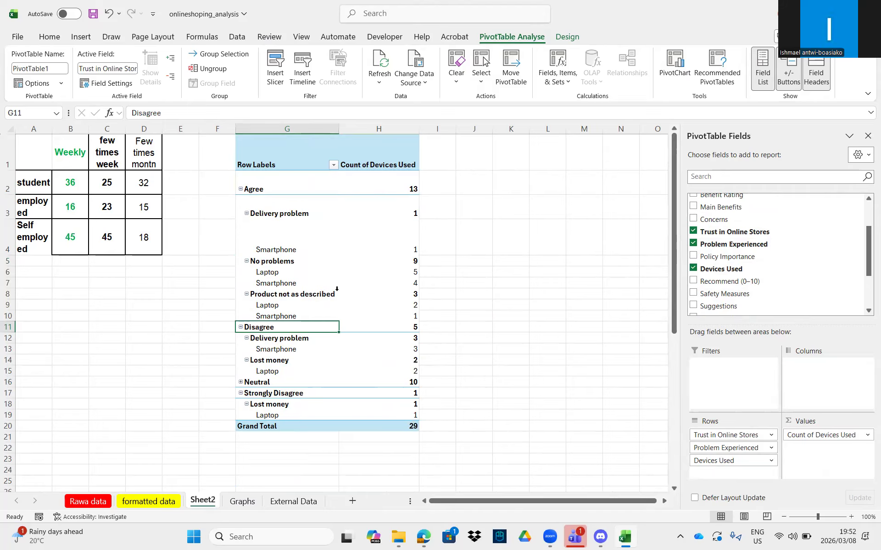
mouse_move(358, 269)
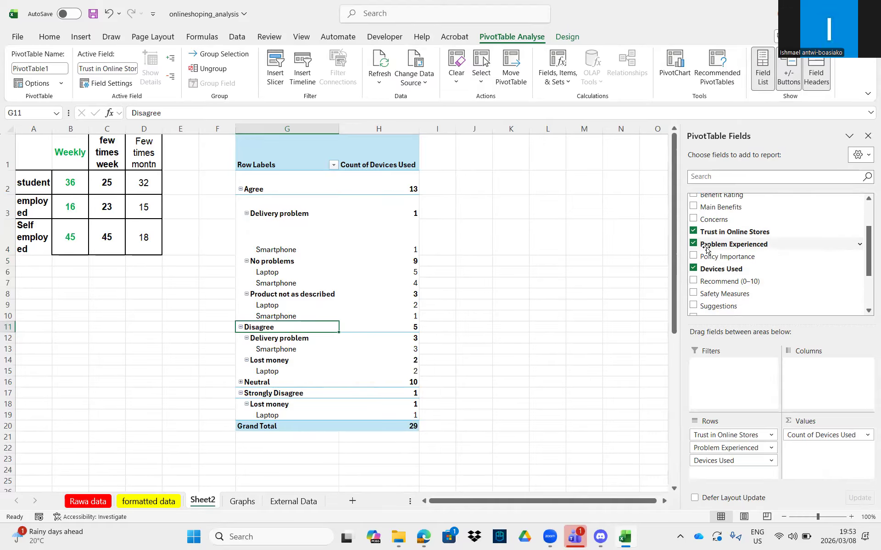
click(693, 270)
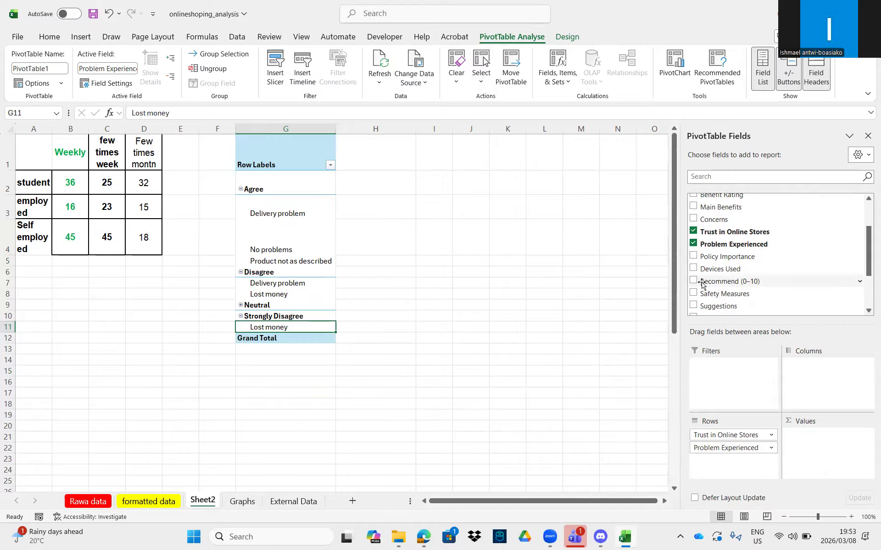
click(692, 282)
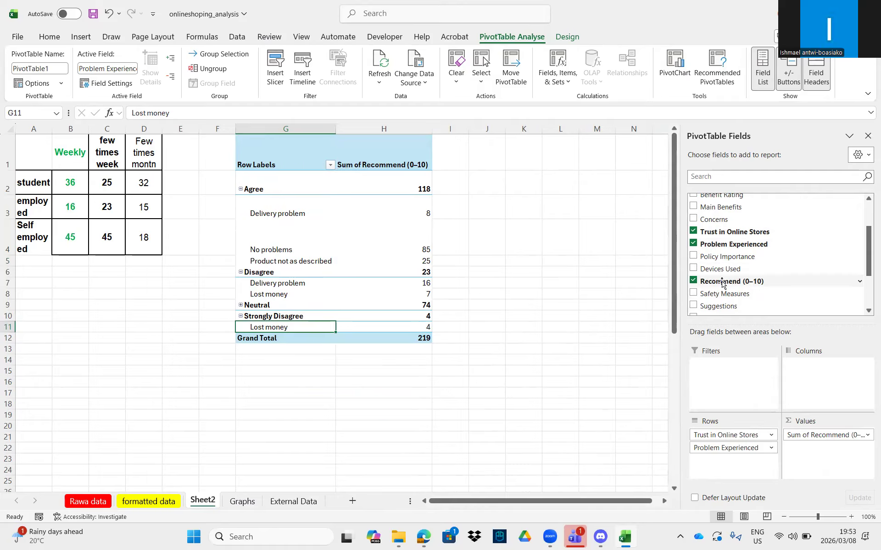
scroll(725, 294, down, 2)
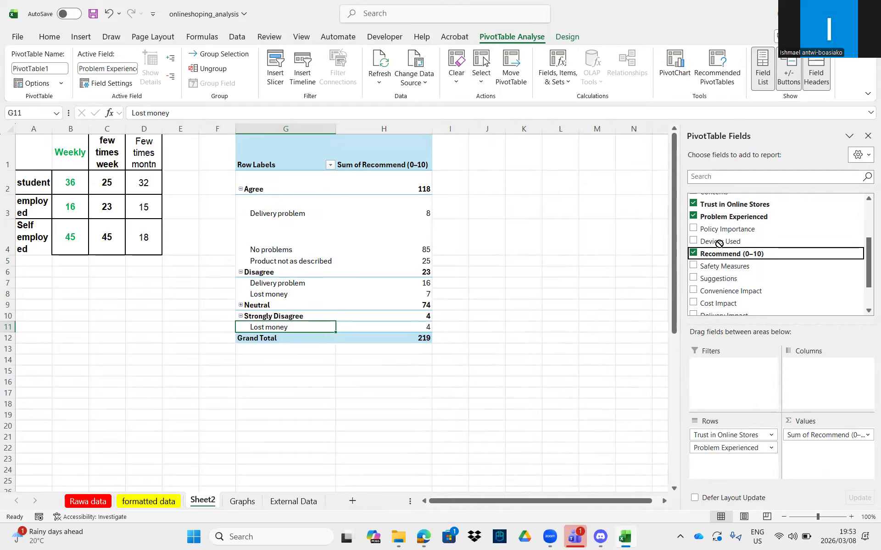
drag(710, 255, 783, 467)
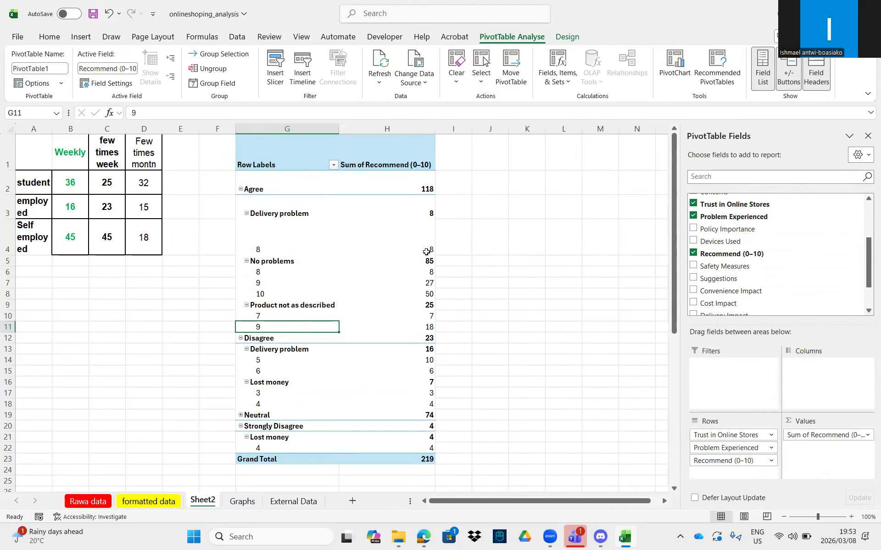
mouse_move(423, 250)
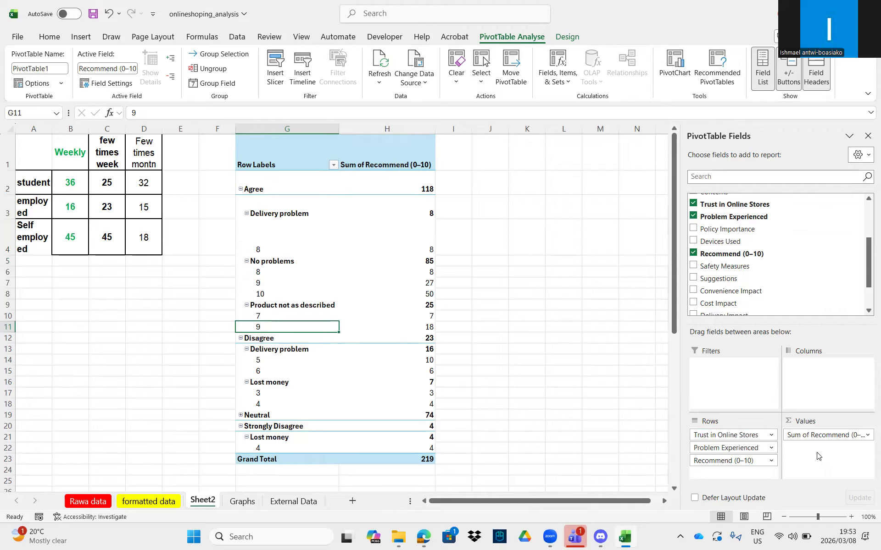
scroll(747, 281, down, 1)
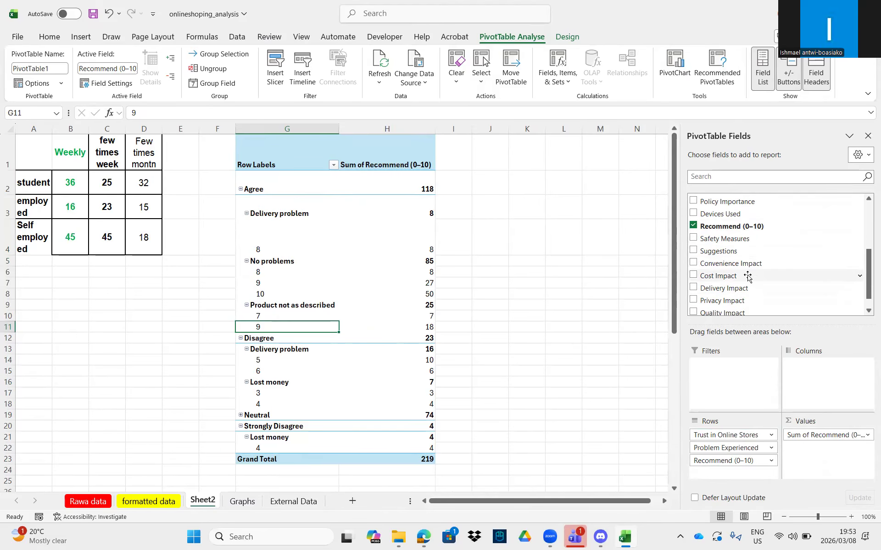
scroll(726, 282, up, 1)
click(693, 254)
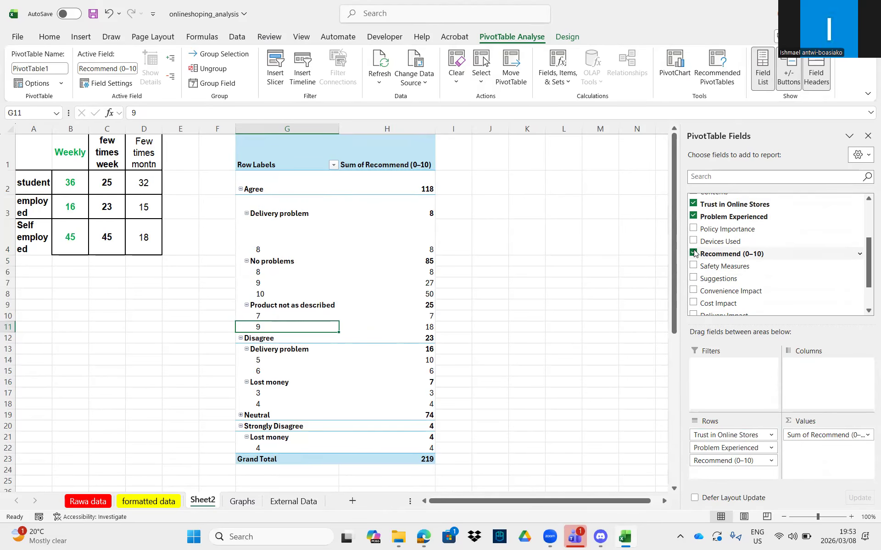
scroll(718, 302, down, 1)
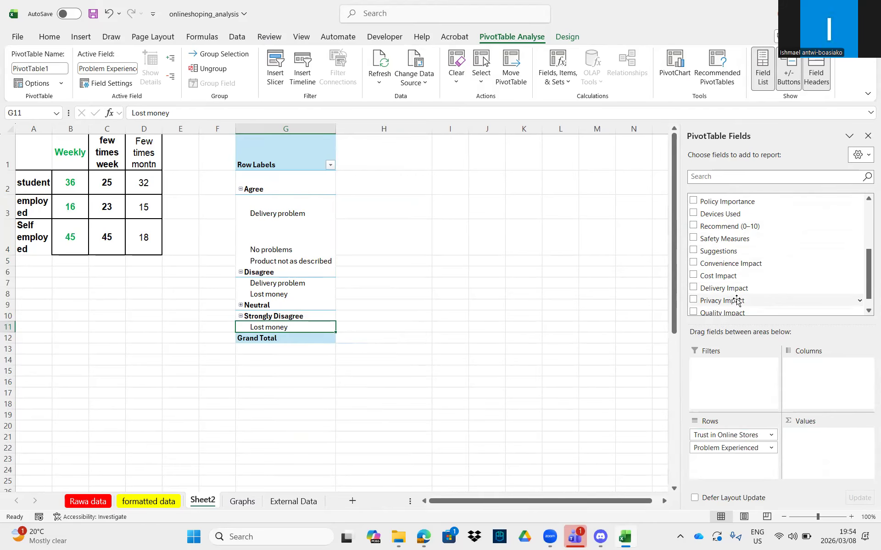
- Add Cost Impact, Occupation and Online Shopping Frequency to the pivot rows
click(692, 275)
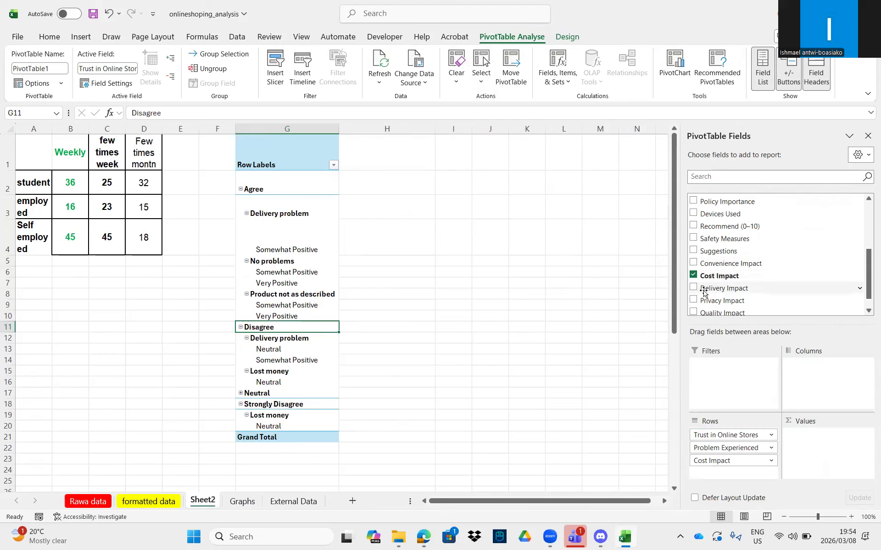
scroll(706, 292, down, 1)
scroll(736, 289, up, 2)
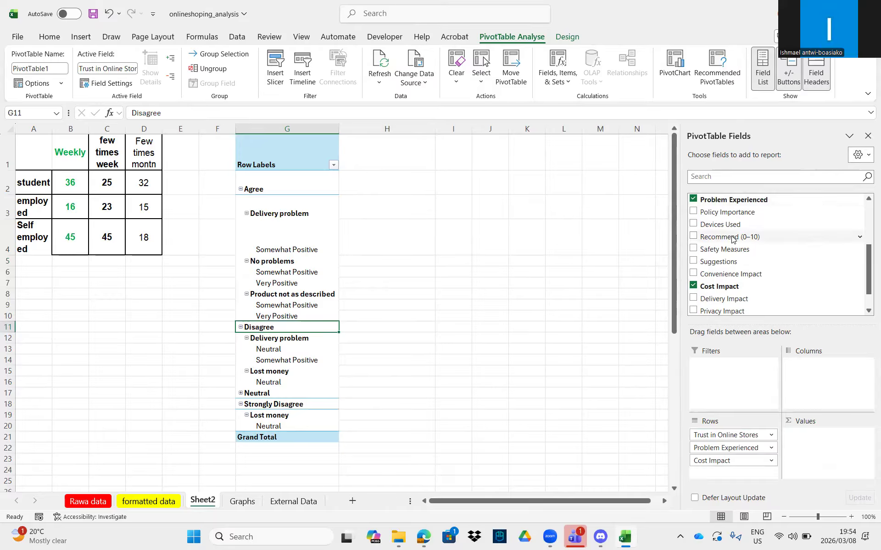
scroll(712, 228, up, 7)
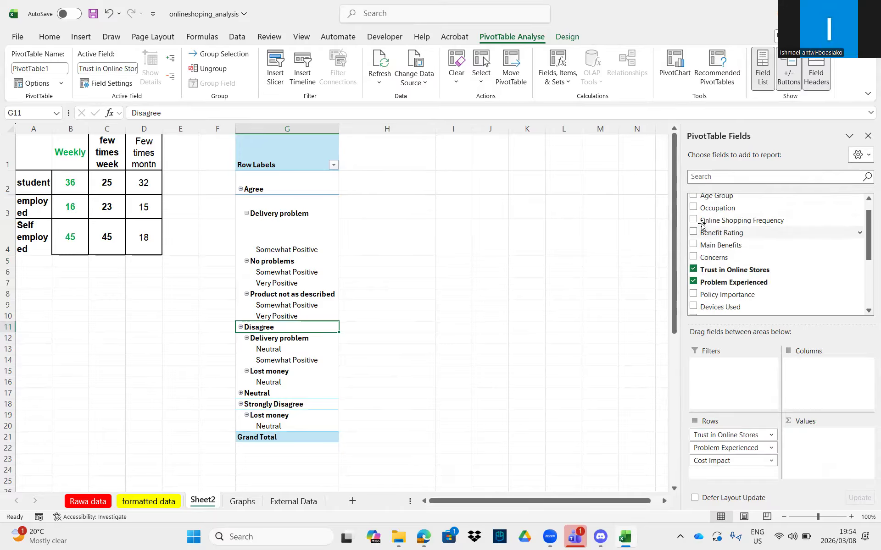
click(693, 207)
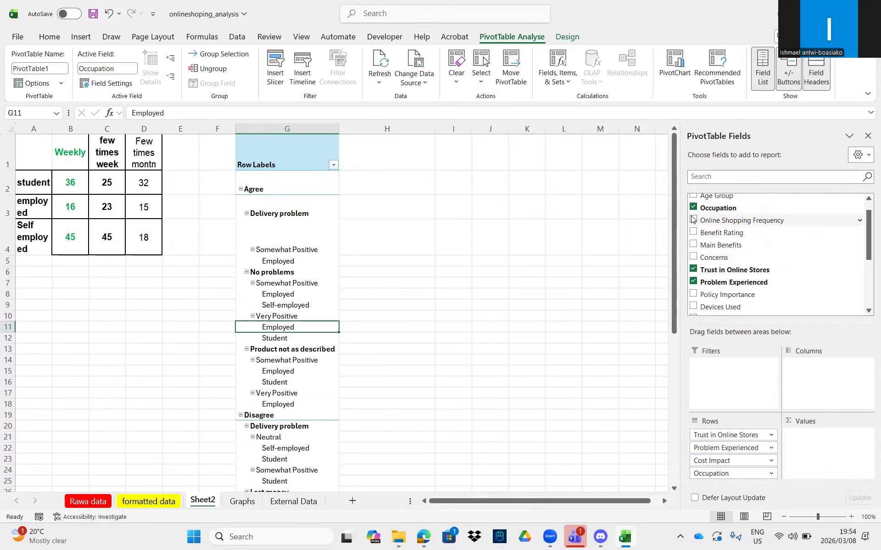
click(693, 220)
- Remove Trust in Online Stores, Problem Experienced and Cost Impact, and drag Online Shopping Frequency into Values
click(693, 270)
click(693, 282)
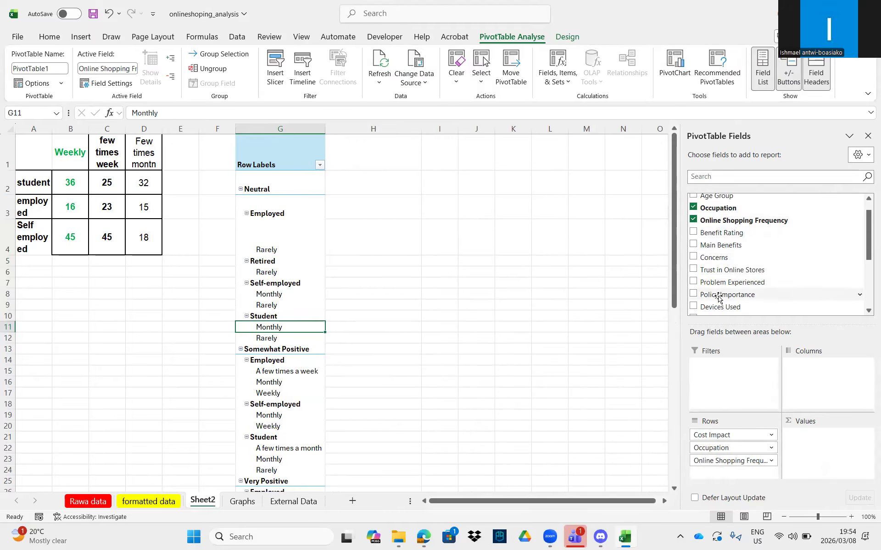
scroll(702, 275, down, 3)
click(693, 258)
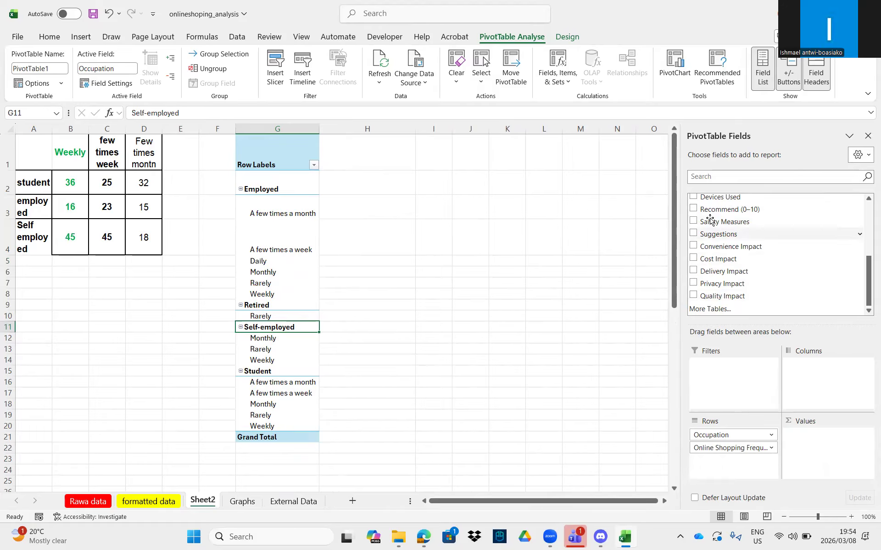
scroll(715, 218, up, 1)
scroll(721, 216, up, 4)
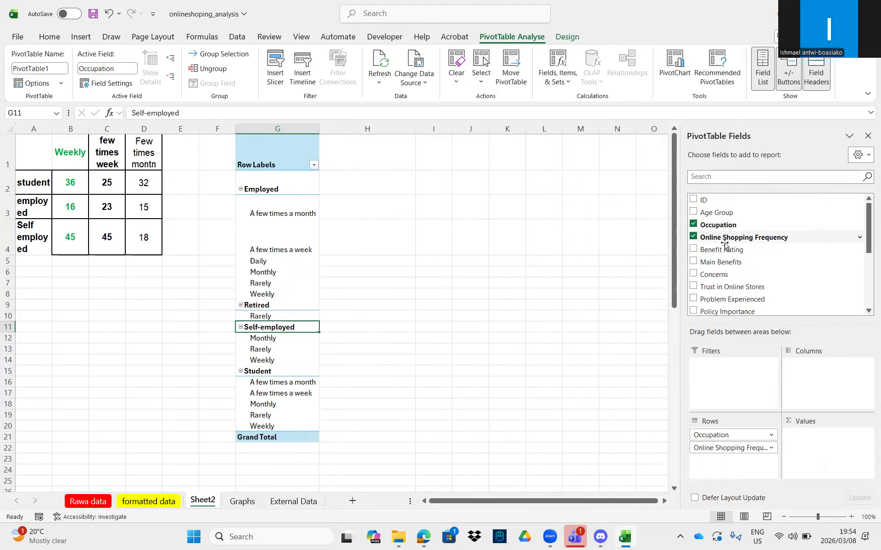
drag(731, 237, 844, 449)
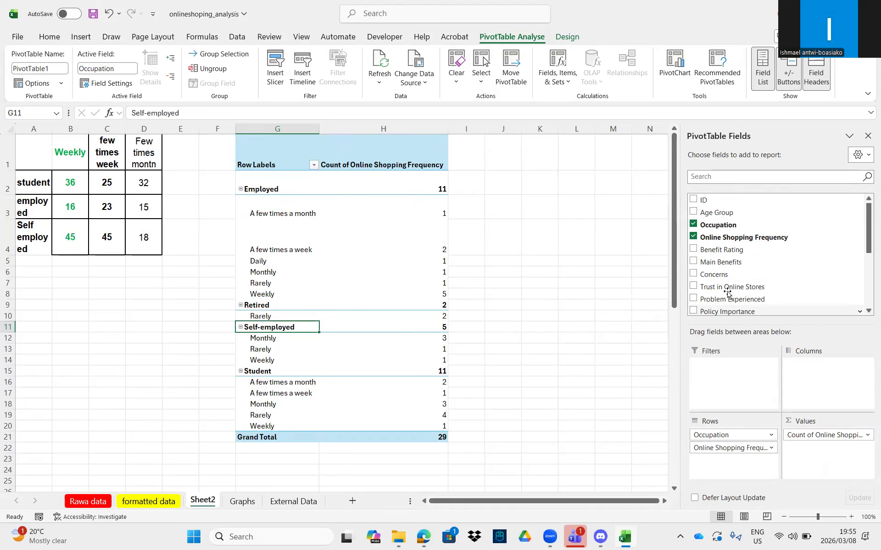
- Scroll down Sheet2 to review the occupation counts and the shopping-frequency summary table
scroll(710, 294, down, 1)
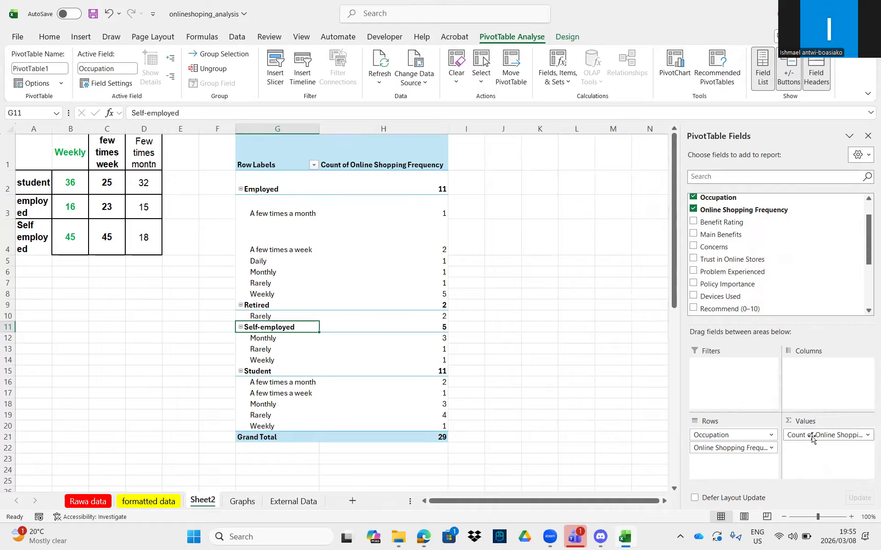
scroll(736, 279, down, 2)
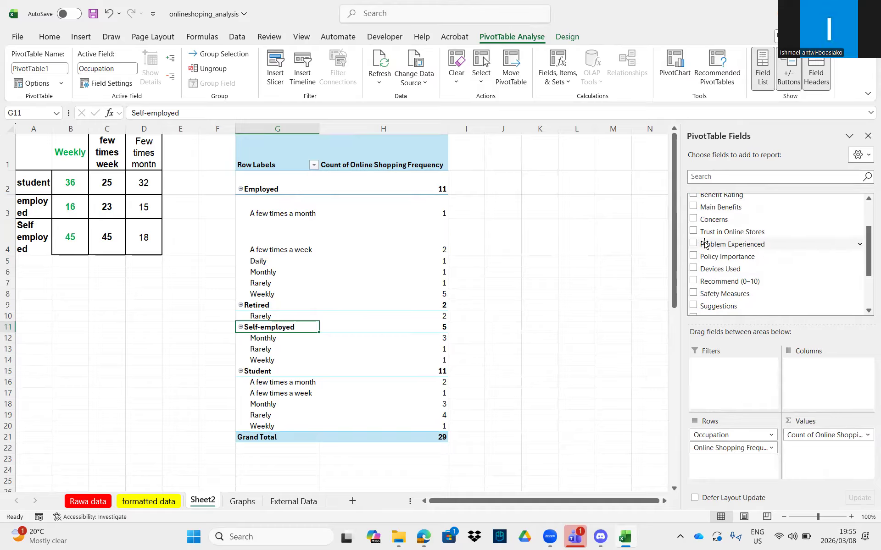
scroll(739, 282, down, 2)
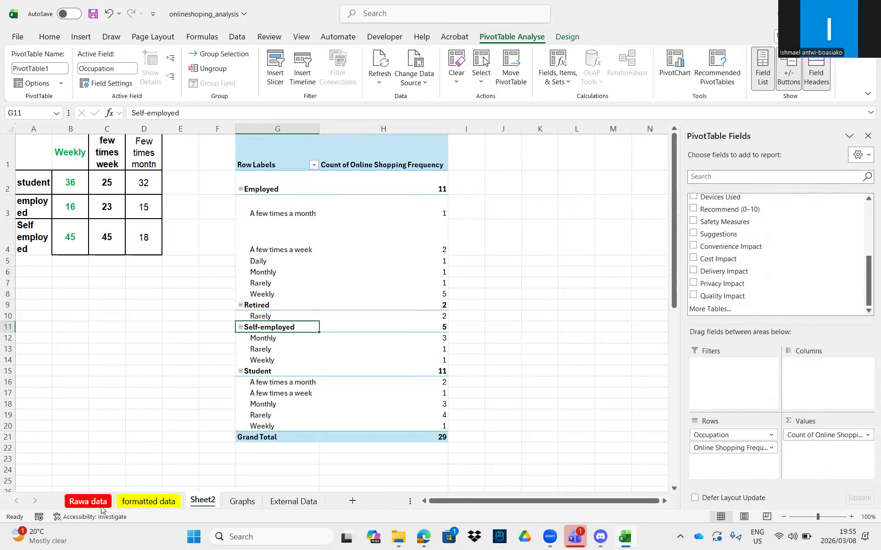
- On the formatted data sheet, select the questionnaire table from E2 down to row 32
click(150, 501)
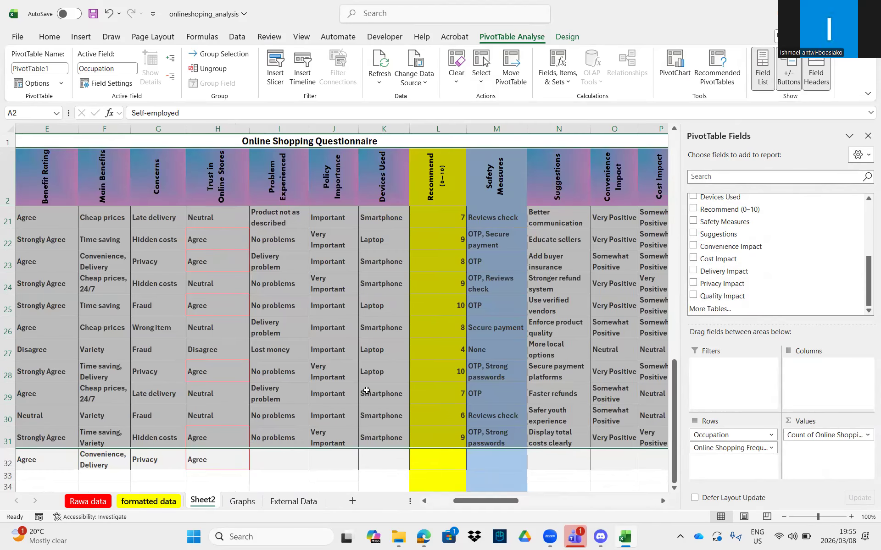
scroll(528, 335, up, 4)
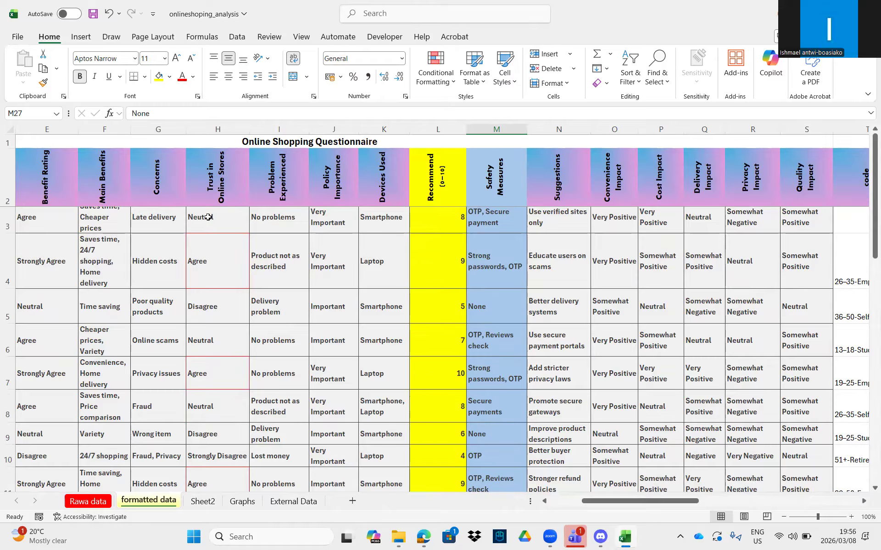
drag(209, 215, 444, 455)
scroll(441, 431, up, 6)
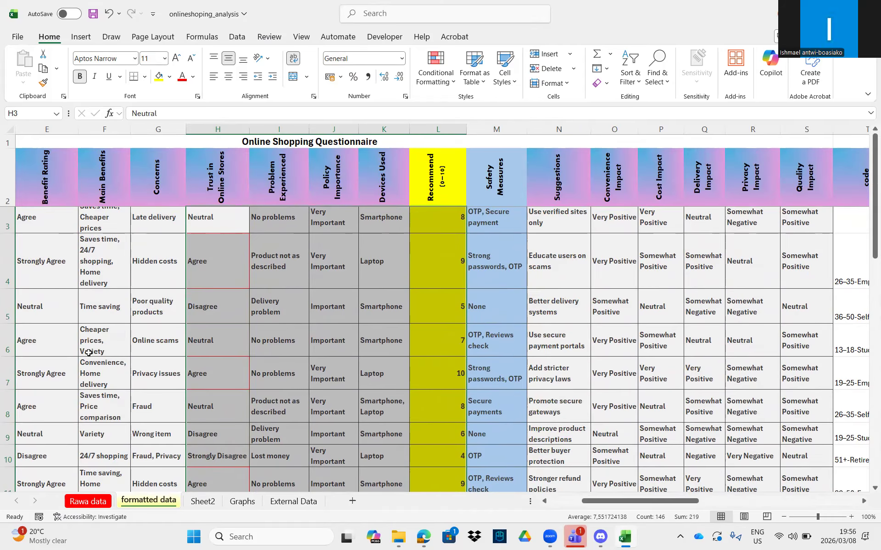
drag(29, 190, 806, 458)
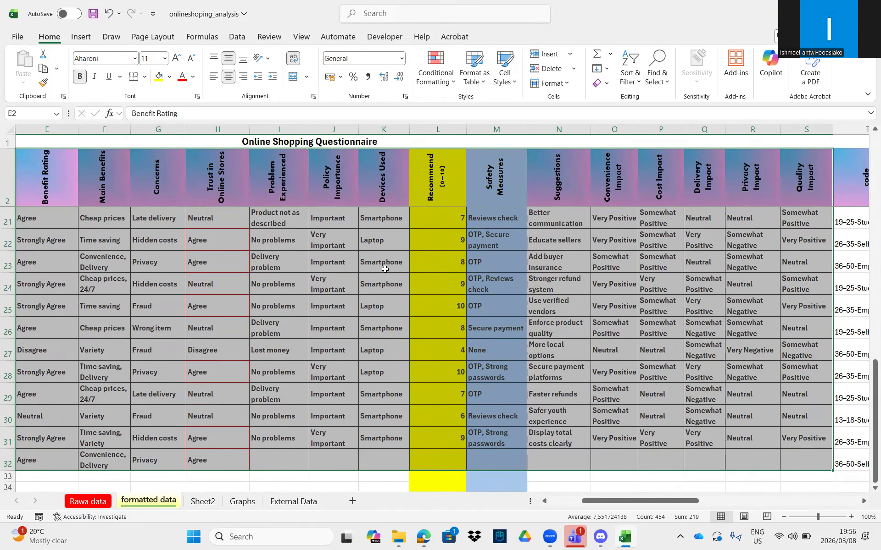
scroll(385, 269, up, 6)
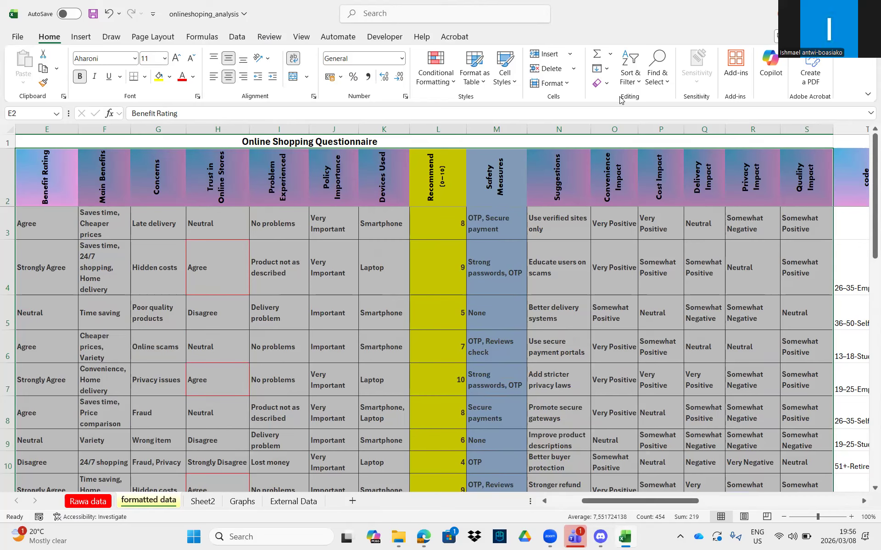
- Custom-sort the questionnaire rows A to Z by Devices Used, putting Laptop responses first
click(638, 83)
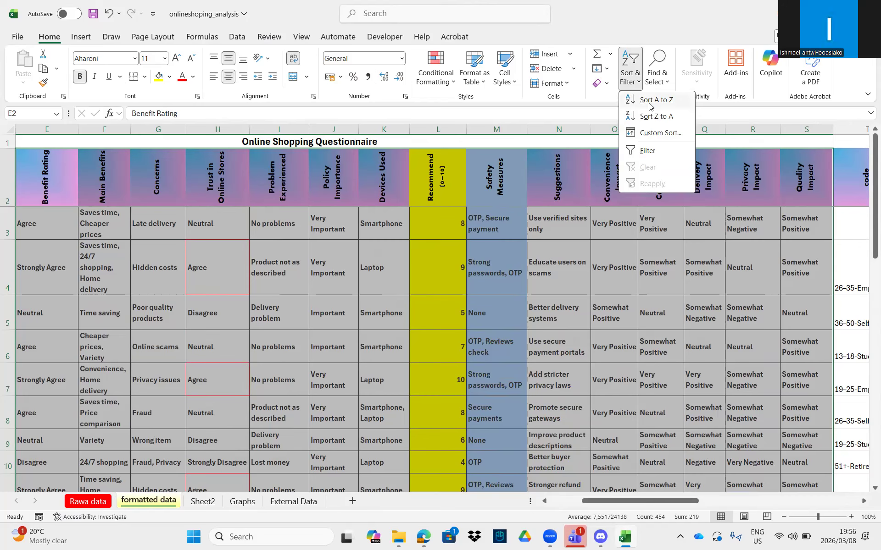
click(659, 134)
click(644, 292)
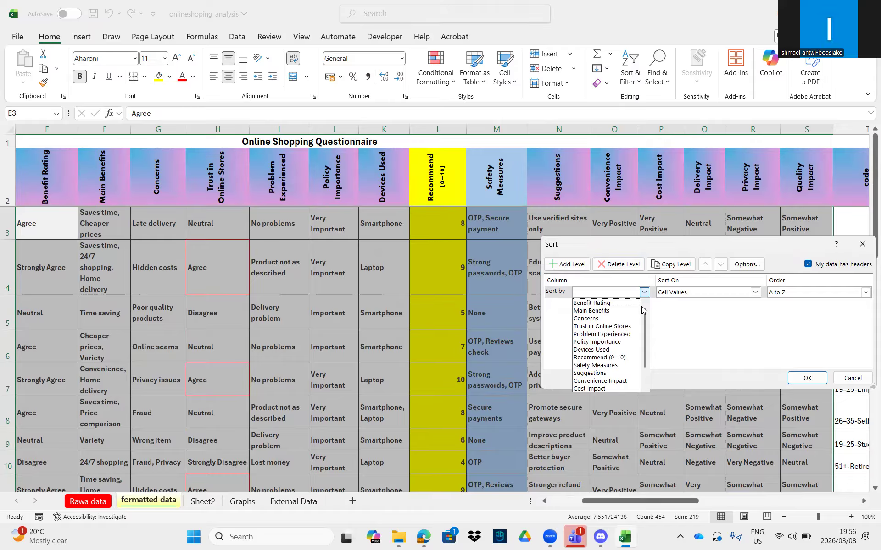
click(596, 350)
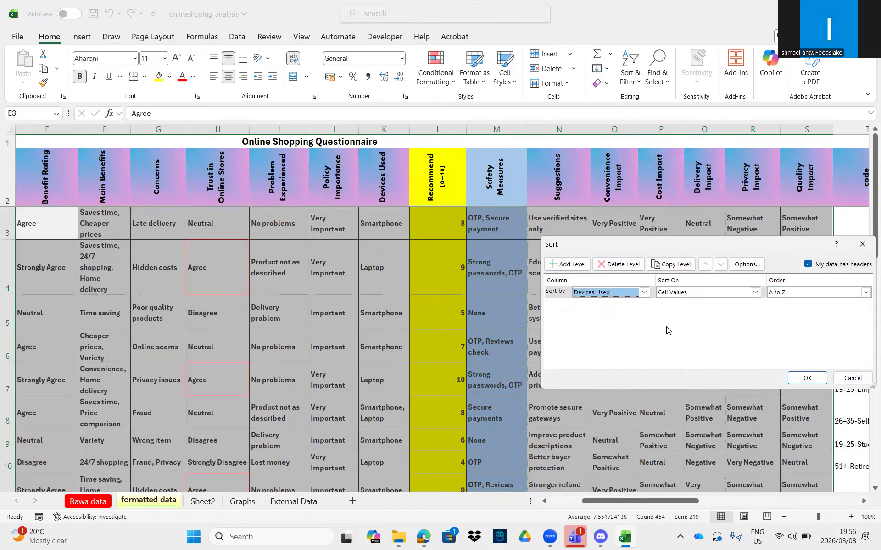
click(805, 379)
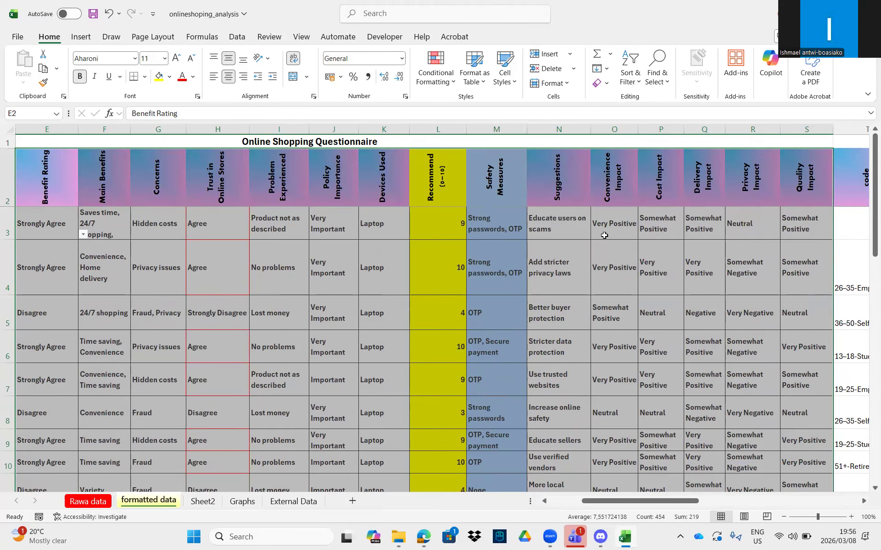
click(236, 38)
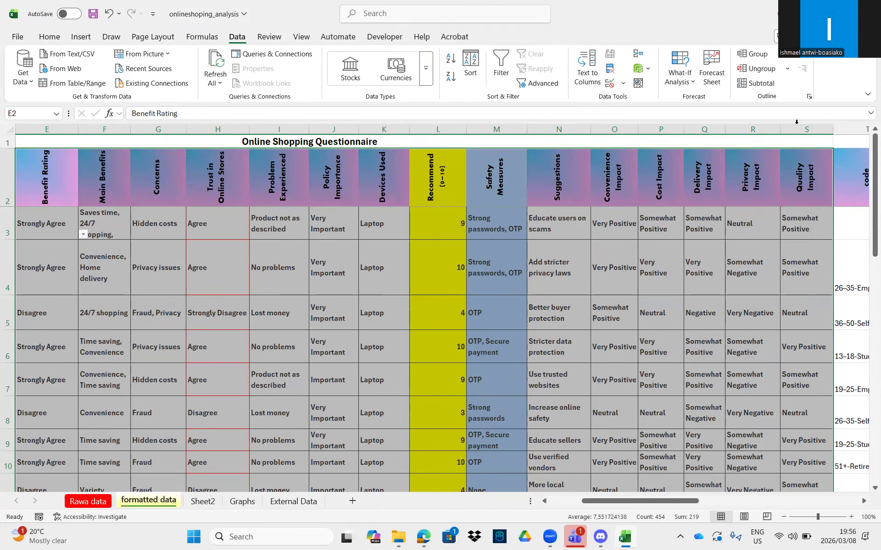
- Insert Average subtotals of Recommend (0–10) only, at each change in Devices Used
click(763, 85)
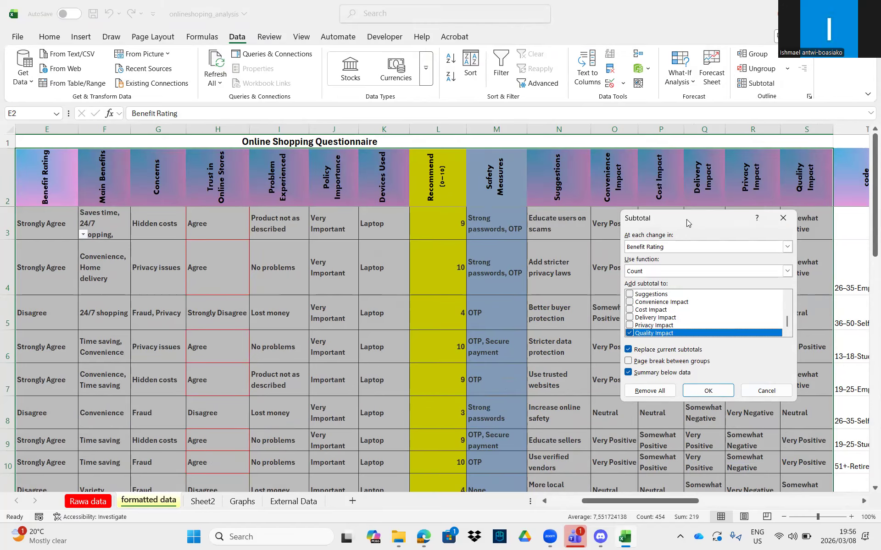
drag(688, 223, 711, 215)
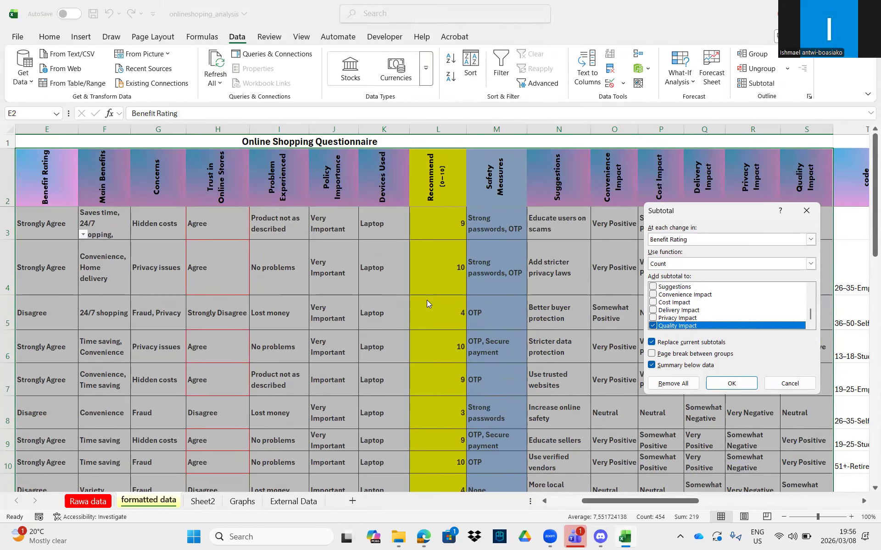
click(810, 240)
scroll(680, 272, down, 2)
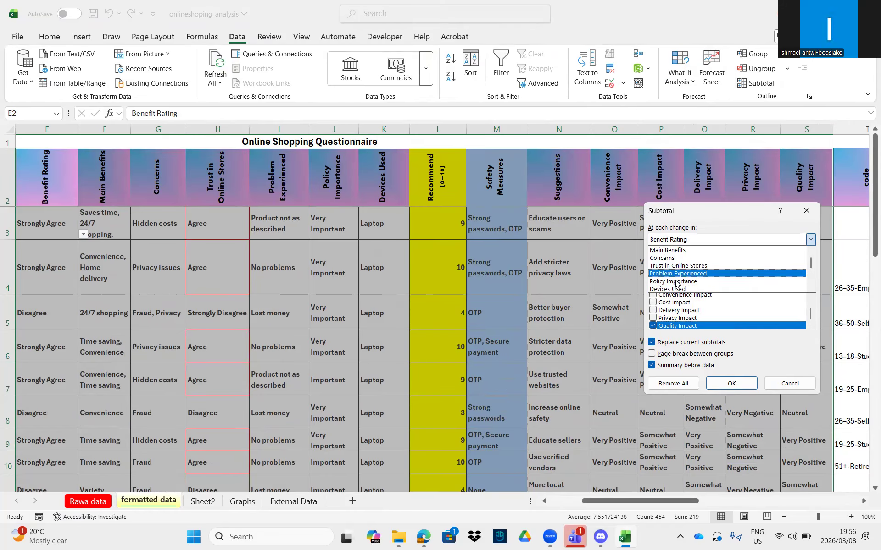
click(680, 266)
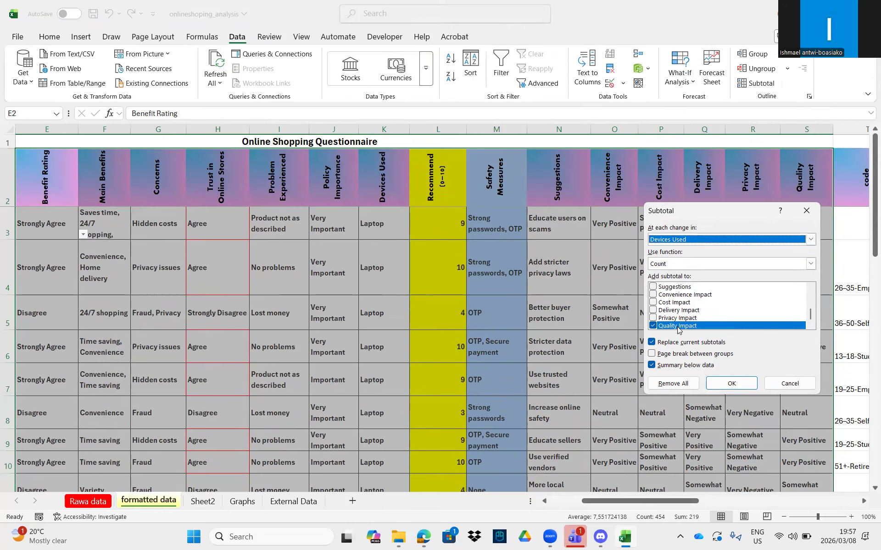
click(655, 325)
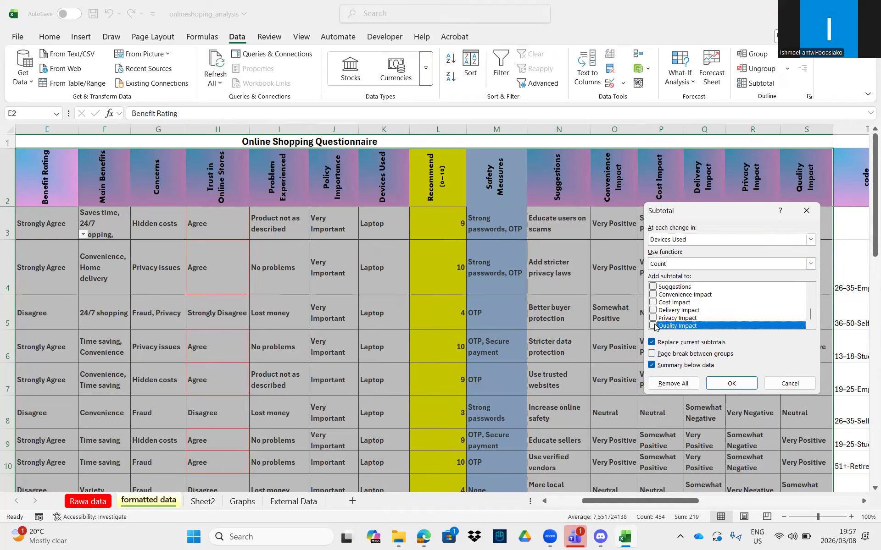
scroll(664, 314, up, 2)
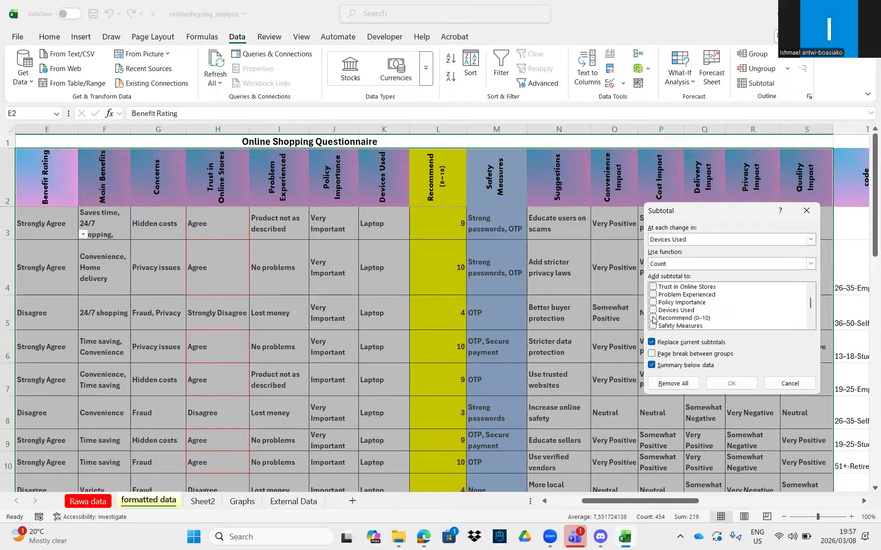
click(653, 319)
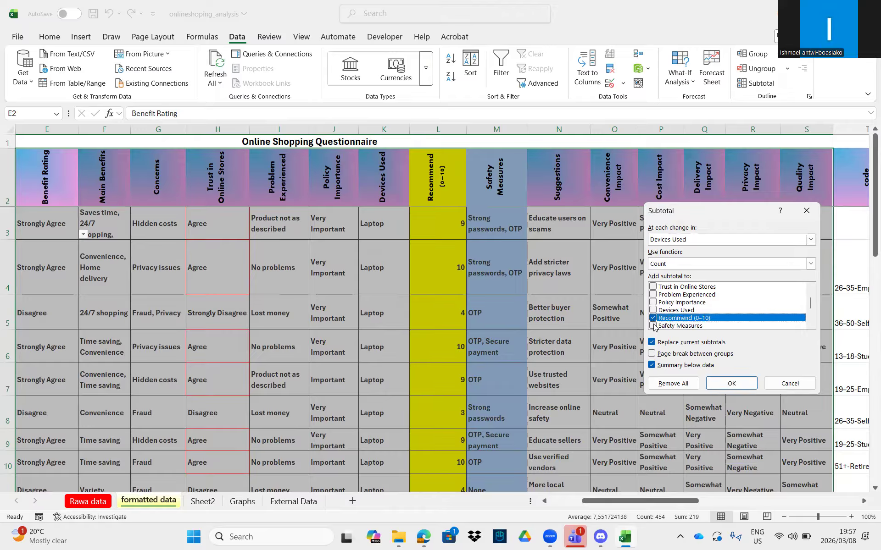
click(813, 263)
click(691, 294)
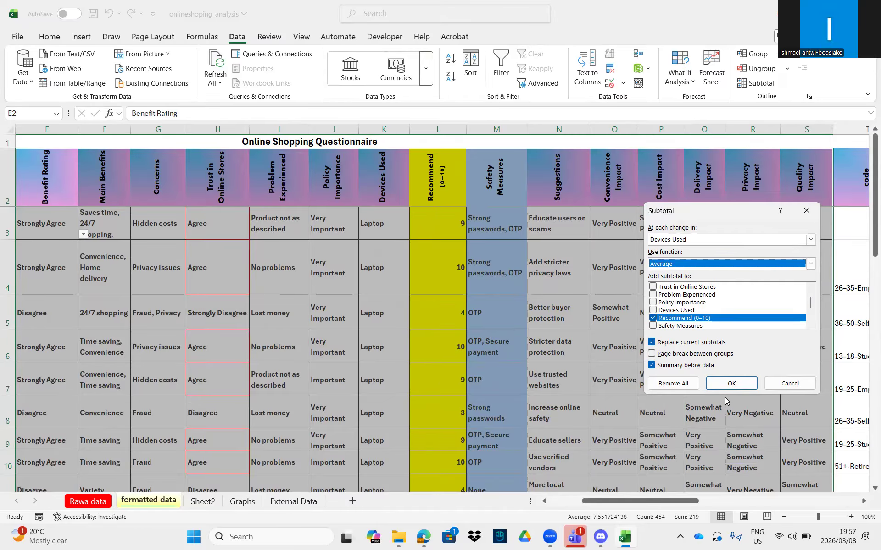
click(731, 384)
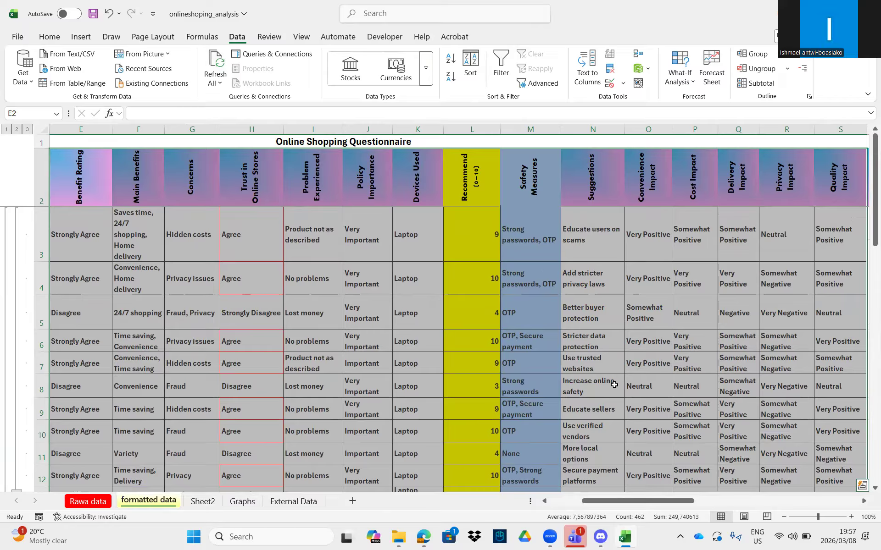
- Inspect the Laptop Average subtotal in K13 and the Smartphone Average formula in L32
scroll(782, 396, down, 4)
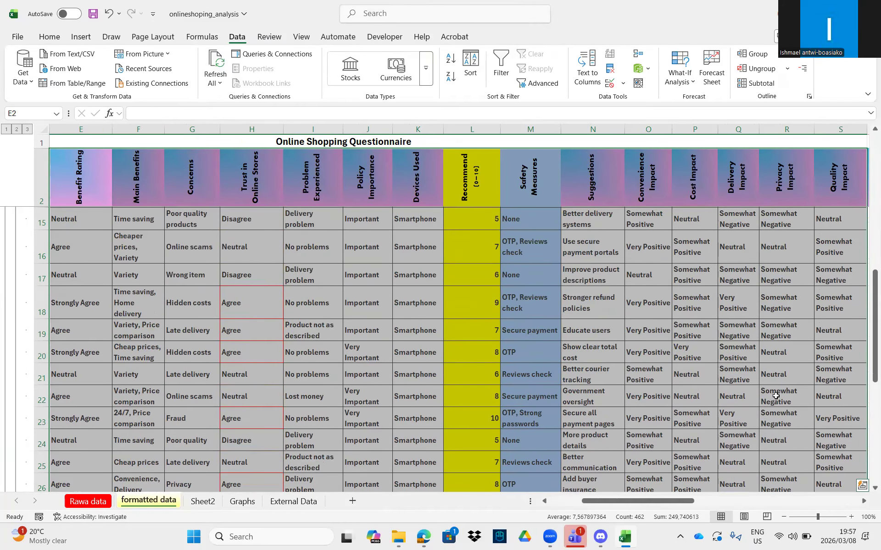
scroll(775, 395, down, 3)
scroll(773, 393, up, 7)
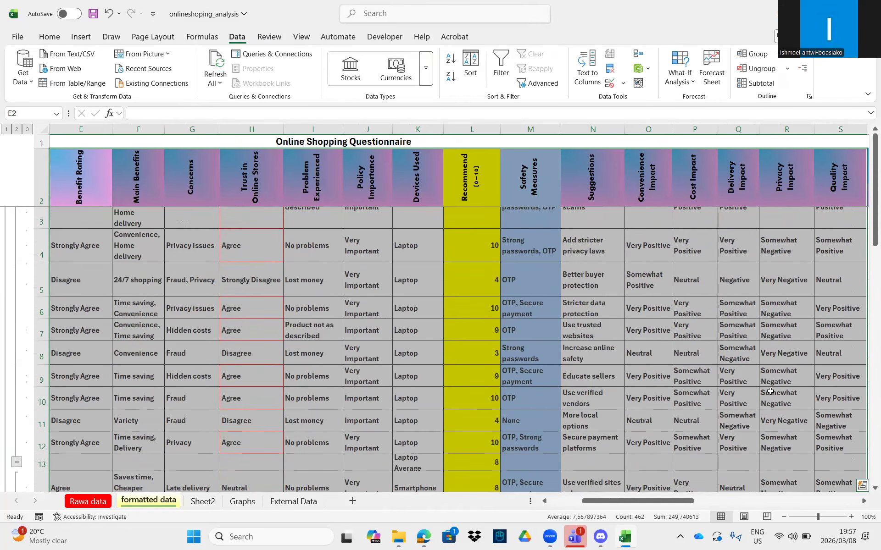
scroll(459, 362, down, 1)
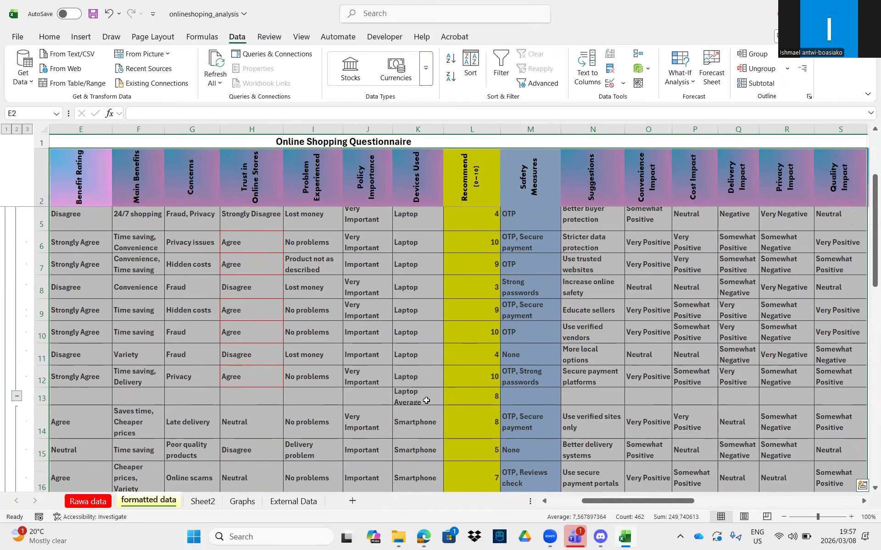
click(426, 400)
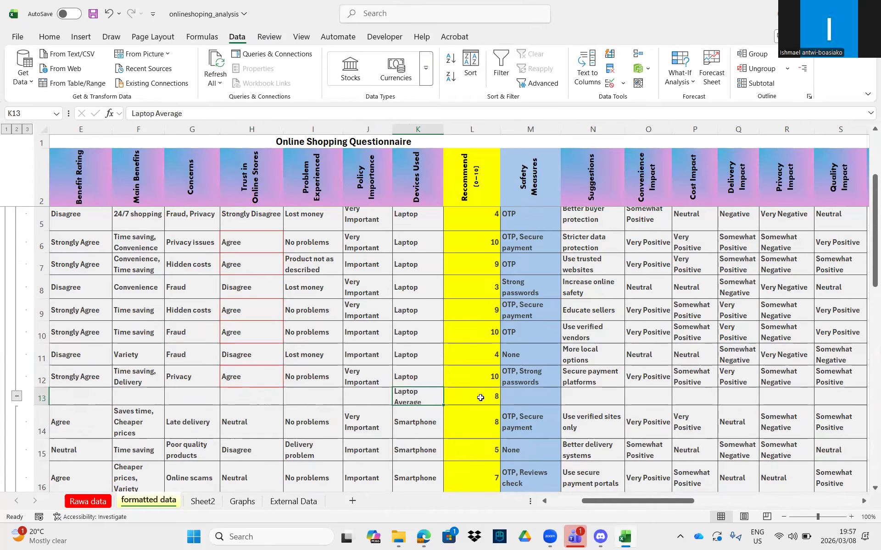
scroll(477, 404, down, 2)
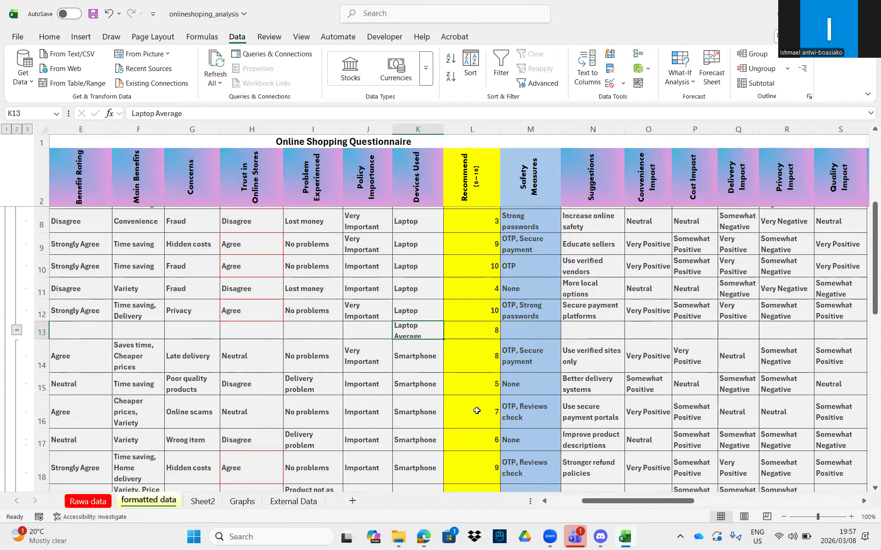
scroll(472, 401, up, 3)
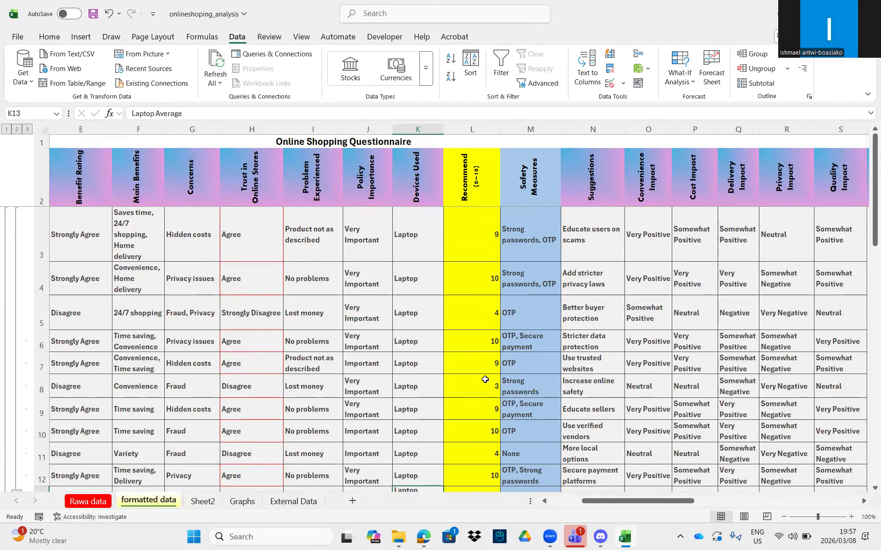
scroll(459, 392, down, 1)
scroll(423, 398, down, 1)
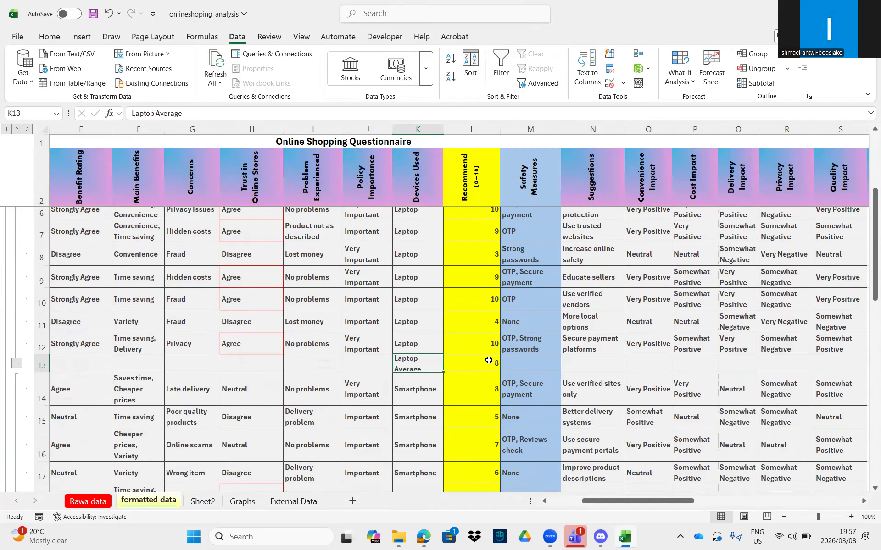
scroll(443, 404, down, 1)
scroll(443, 404, down, 6)
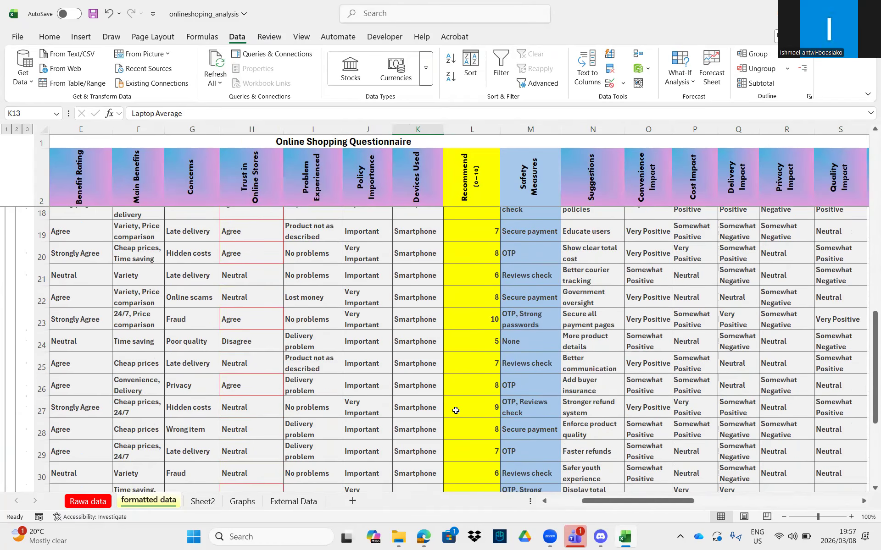
click(489, 347)
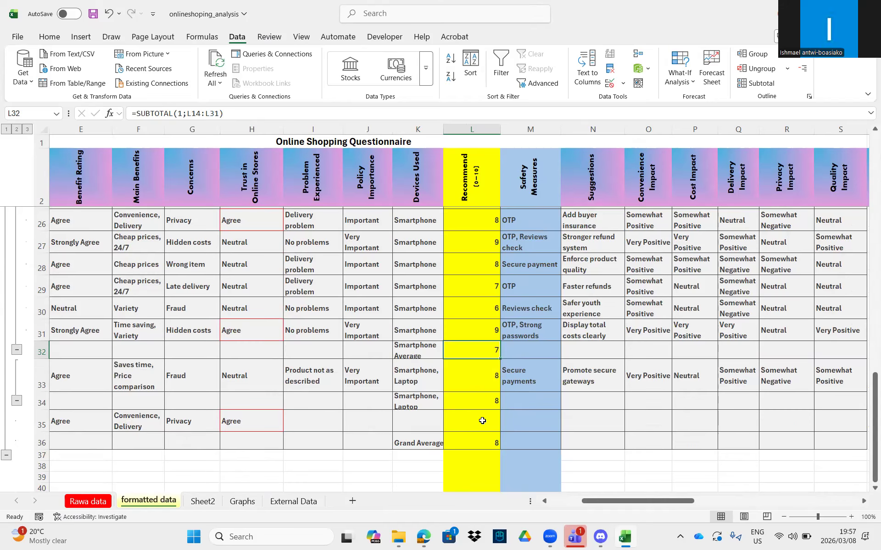
- Collapse the Laptop response rows under their Laptop Average subtotal
scroll(476, 421, up, 8)
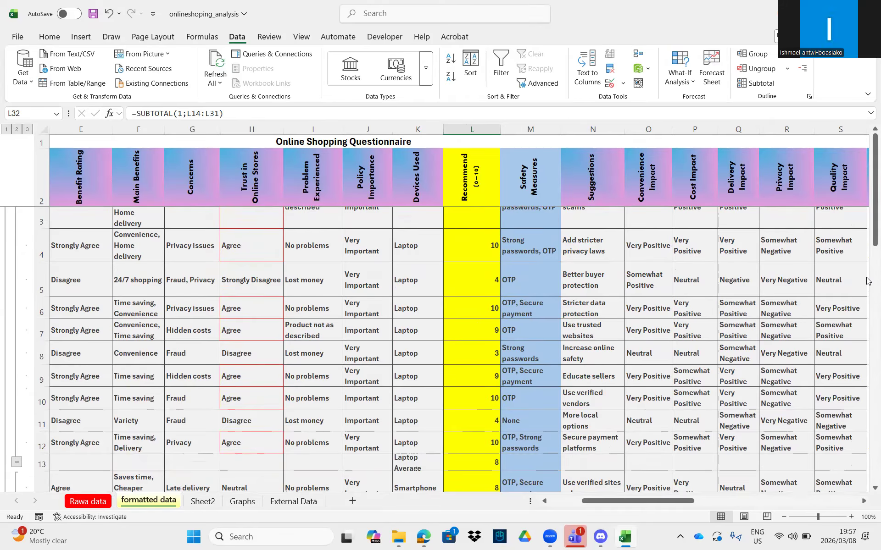
drag(872, 235, 872, 230)
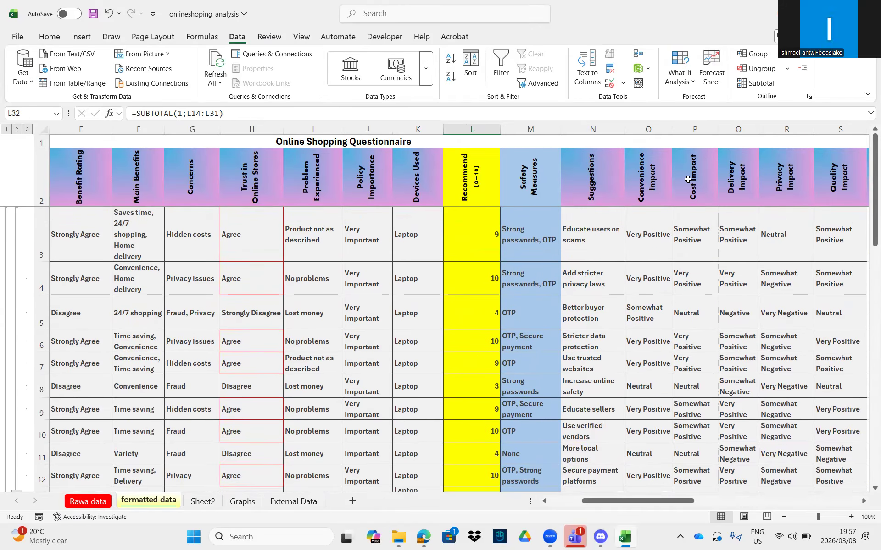
drag(624, 501, 475, 505)
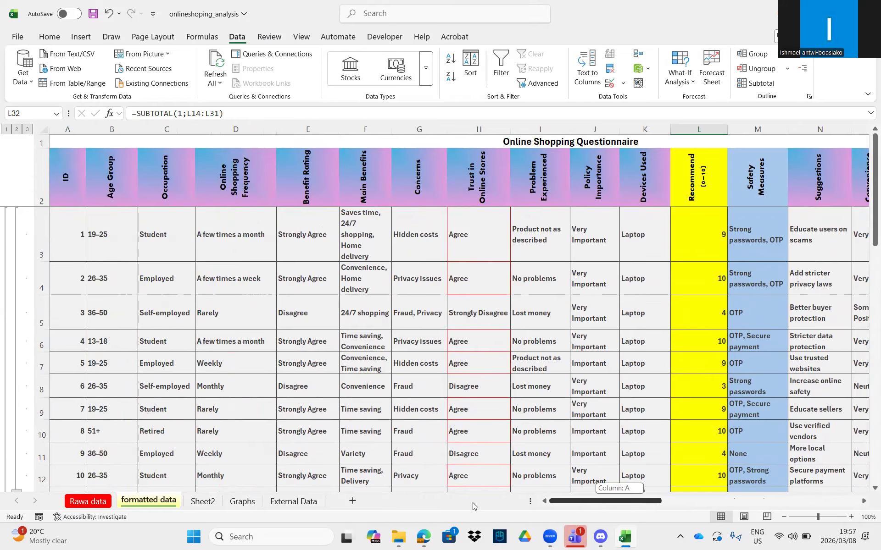
scroll(18, 327, down, 2)
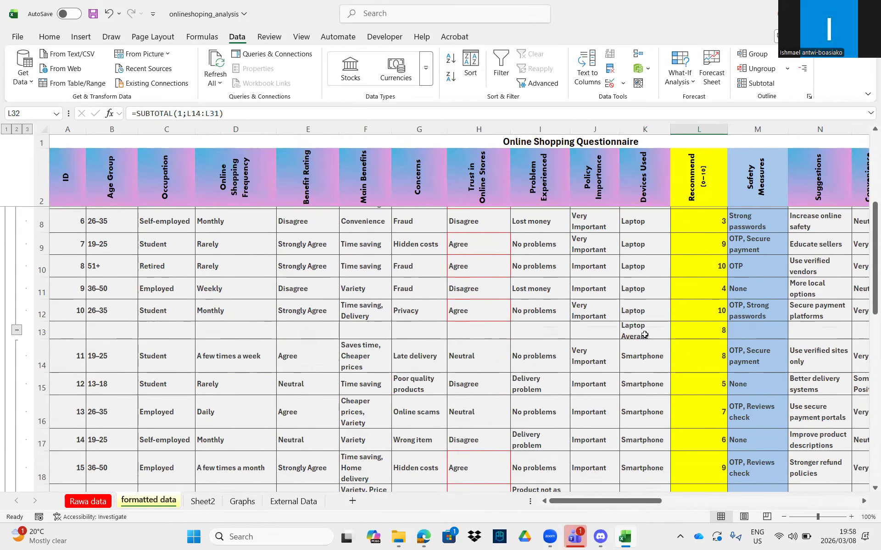
click(16, 331)
scroll(167, 321, down, 5)
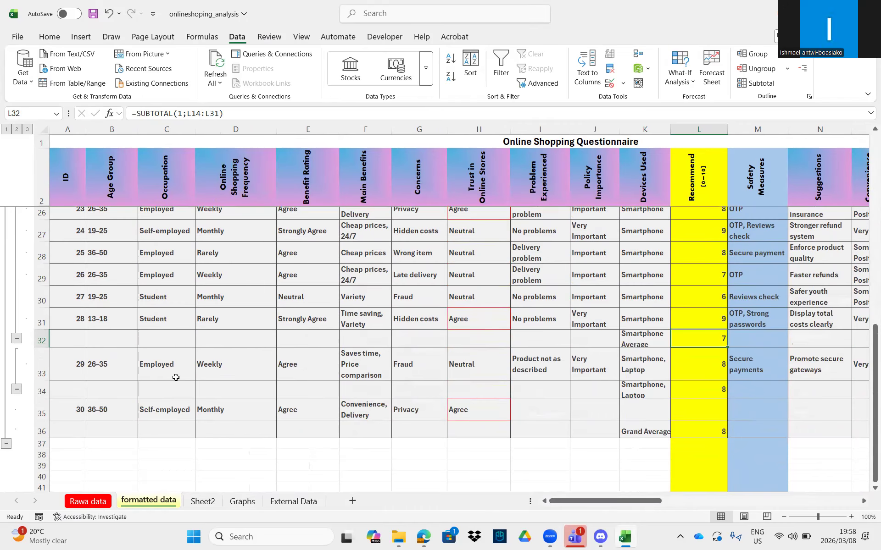
- Collapse the Smartphone and Smartphone, Laptop groups and widen column K for the subtotal labels
click(16, 338)
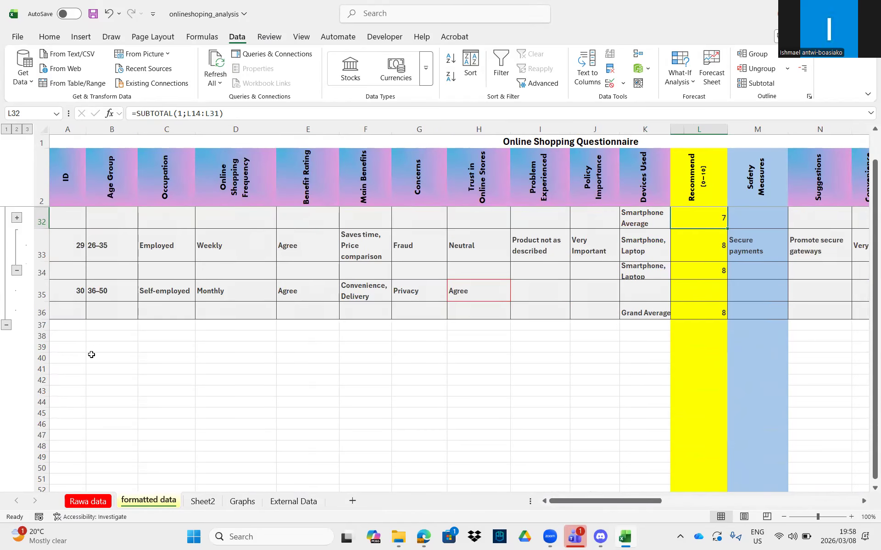
click(17, 271)
scroll(580, 411, up, 1)
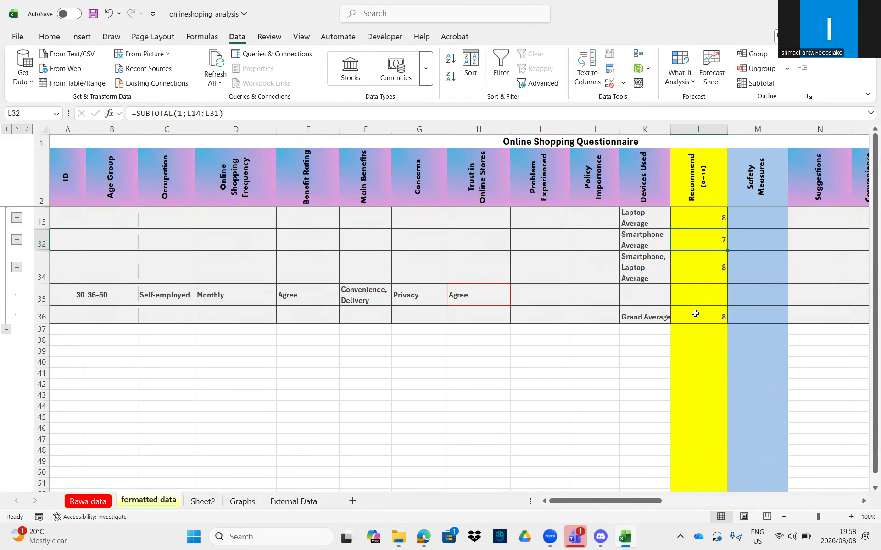
drag(671, 129, 693, 127)
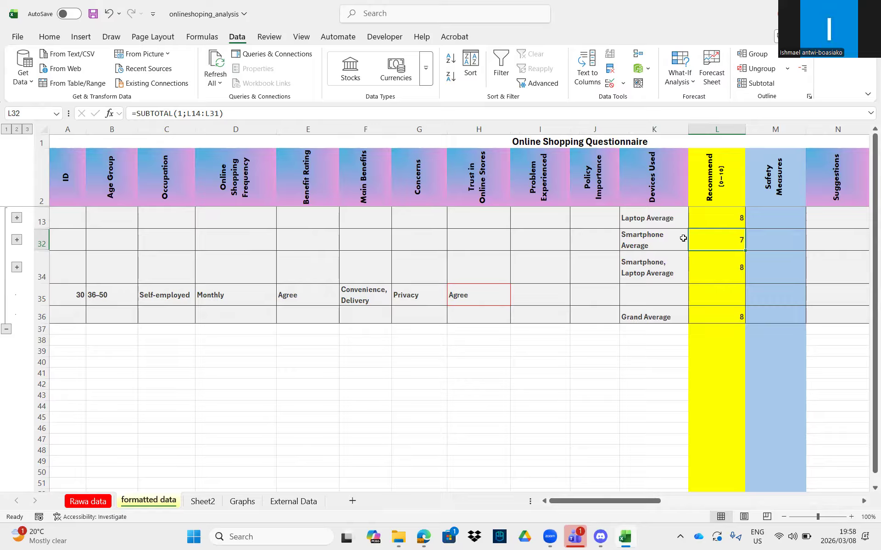
- Leave Laptop collapsed while re-expanding the Smartphone, Laptop and Smartphone groups
click(16, 219)
scroll(11, 239, down, 3)
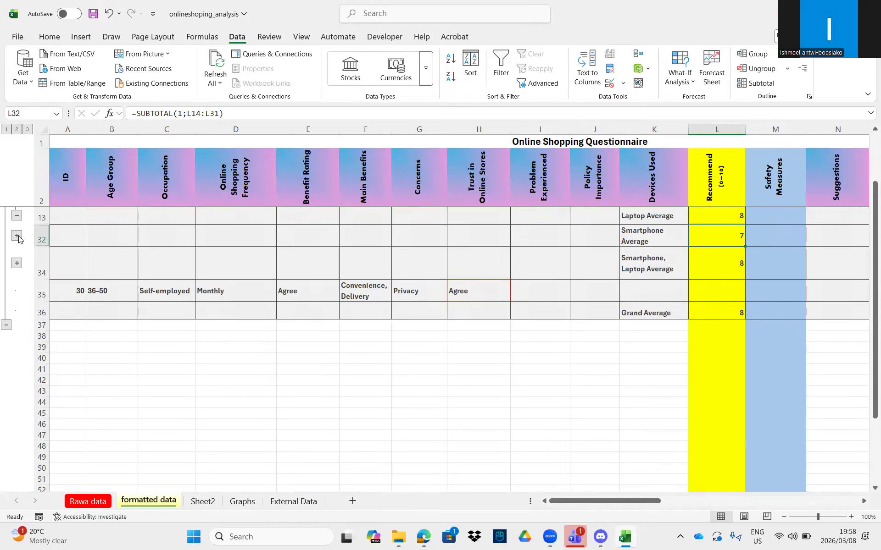
click(16, 215)
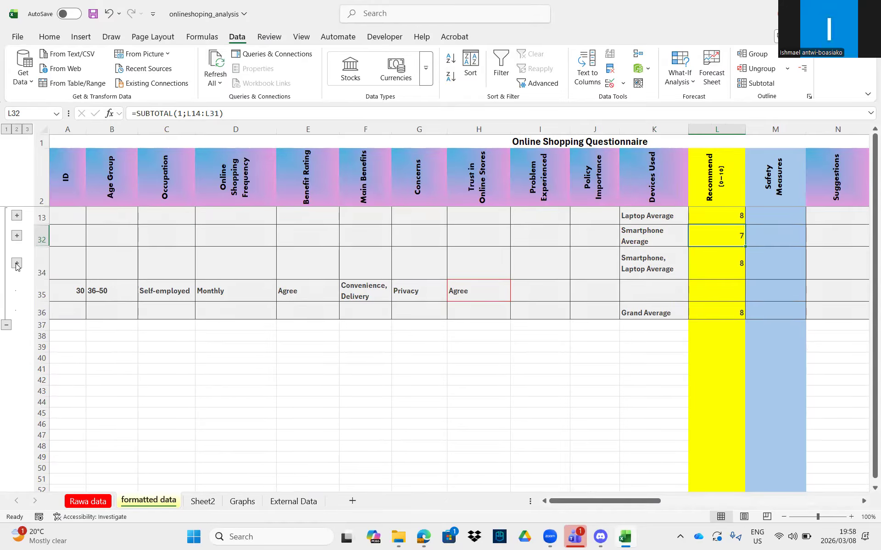
click(16, 265)
click(16, 237)
scroll(26, 294, up, 3)
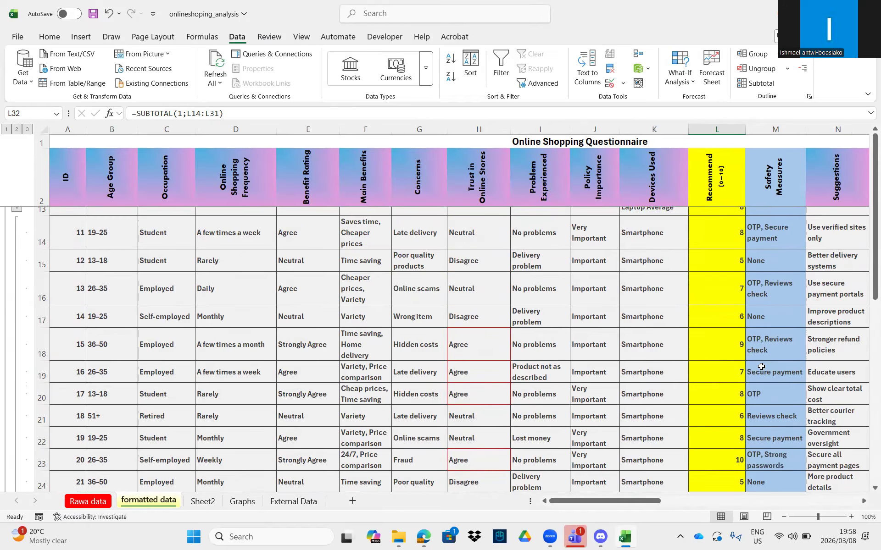
- Select the Occupation through Benefit Rating columns
scroll(773, 331, down, 2)
scroll(770, 327, down, 1)
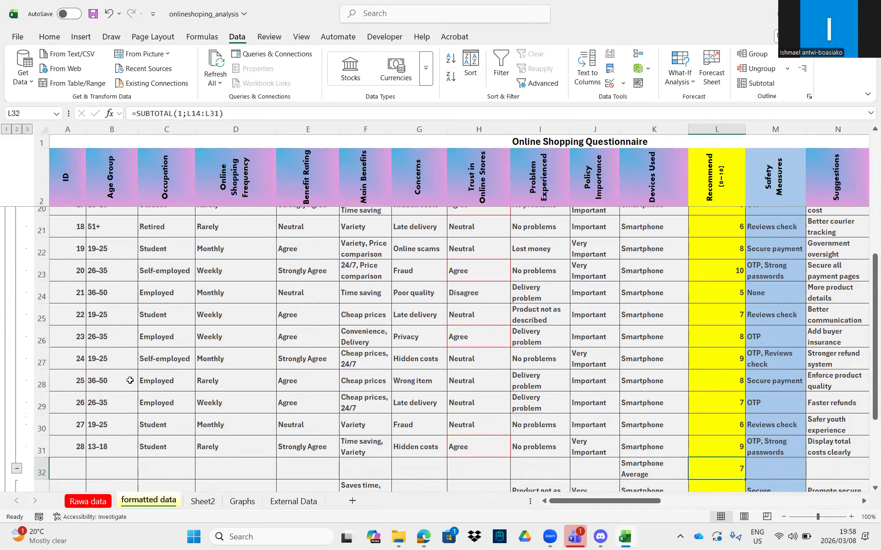
scroll(267, 409, up, 3)
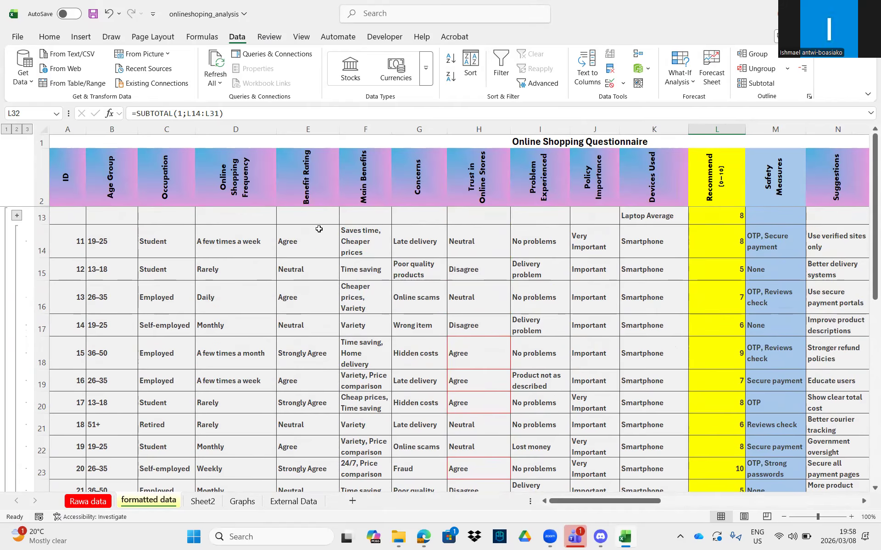
drag(157, 173, 291, 469)
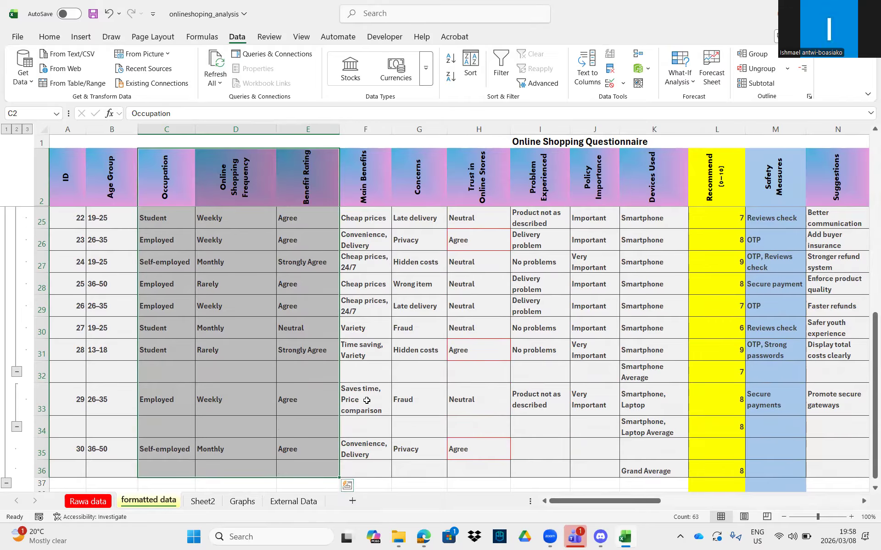
- Undo repeatedly until the device-average subtotals and outline are removed
click(366, 400)
click(108, 15)
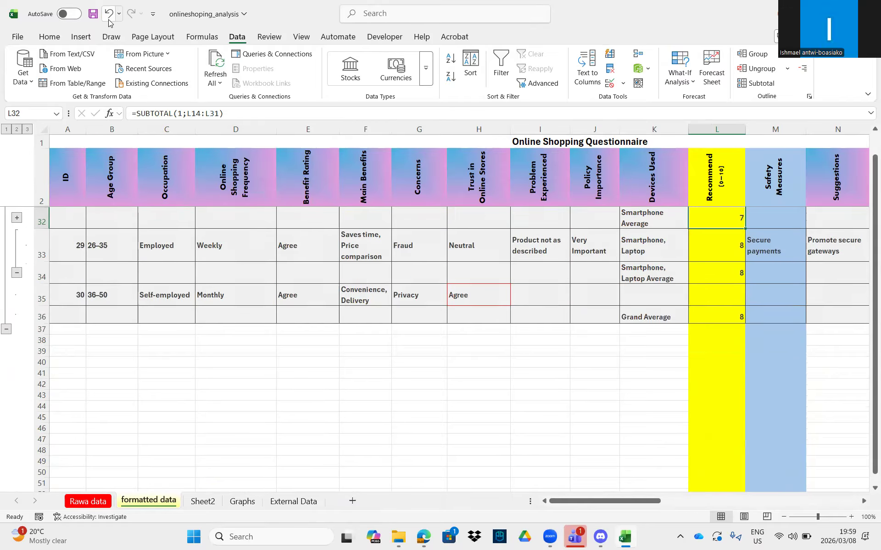
click(108, 20)
click(108, 20)
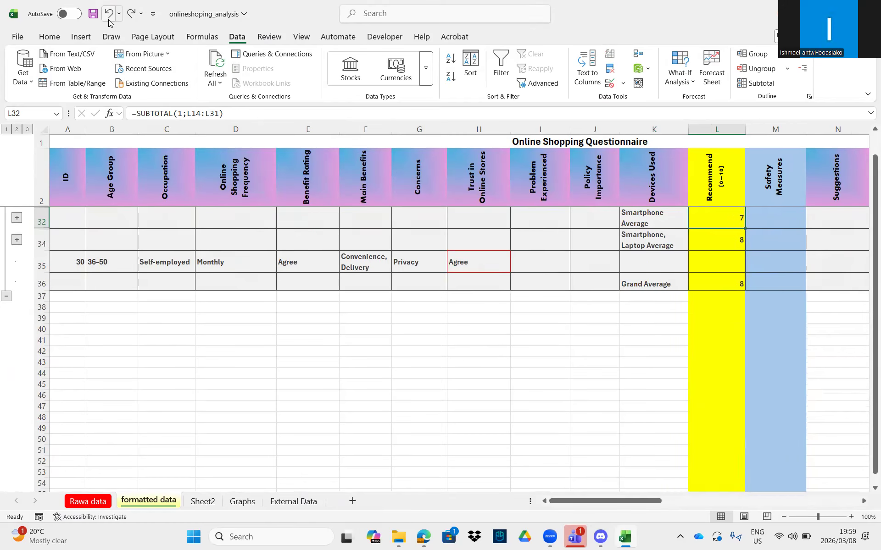
click(108, 19)
click(109, 20)
click(109, 19)
click(109, 20)
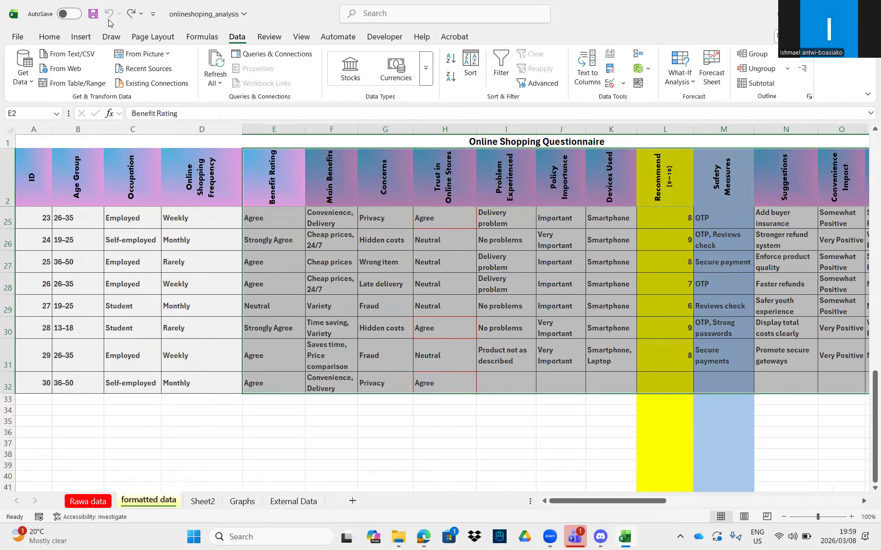
- Select C2:E32, the Occupation through Benefit Rating data
click(287, 306)
scroll(294, 303, up, 7)
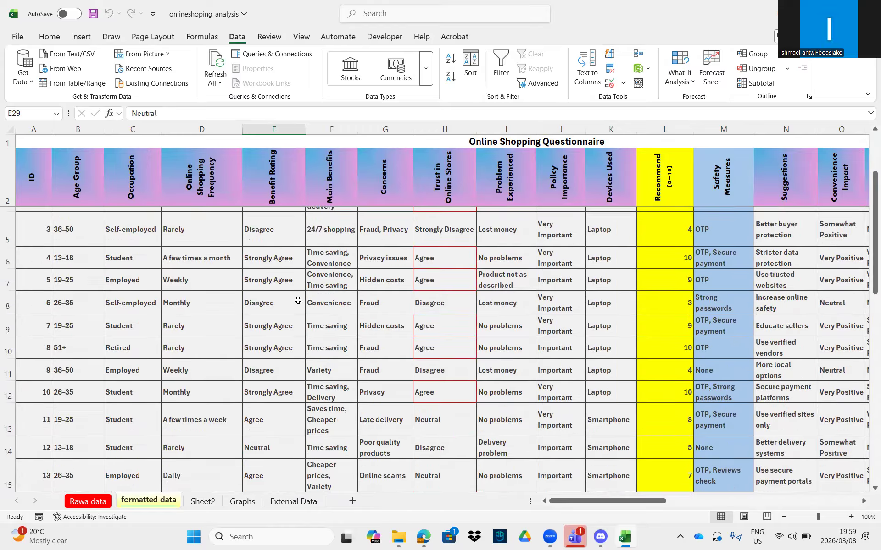
scroll(298, 300, up, 1)
click(134, 173)
drag(134, 172, 286, 447)
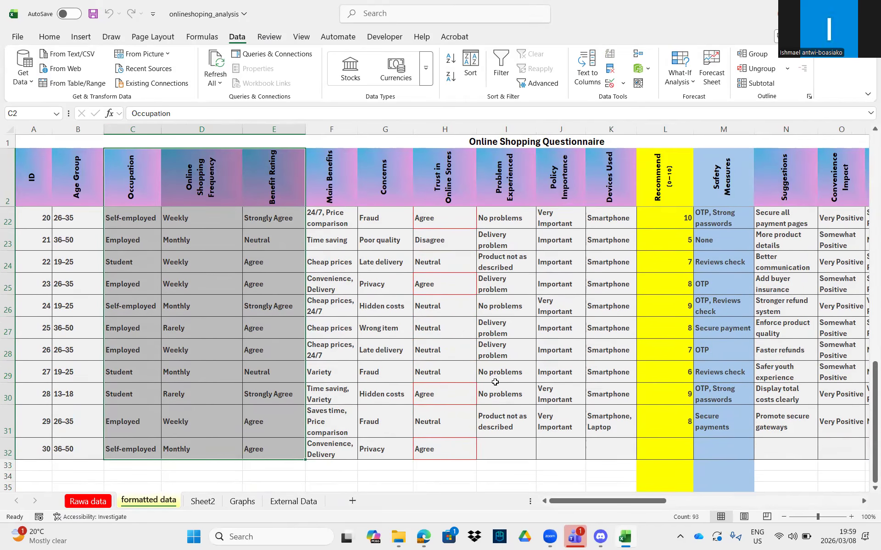
- Paste the copied Occupation, Online Shopping Frequency and Benefit Rating columns into a new Sheet1 at A1, autofitting column A
key(ctrl+c)
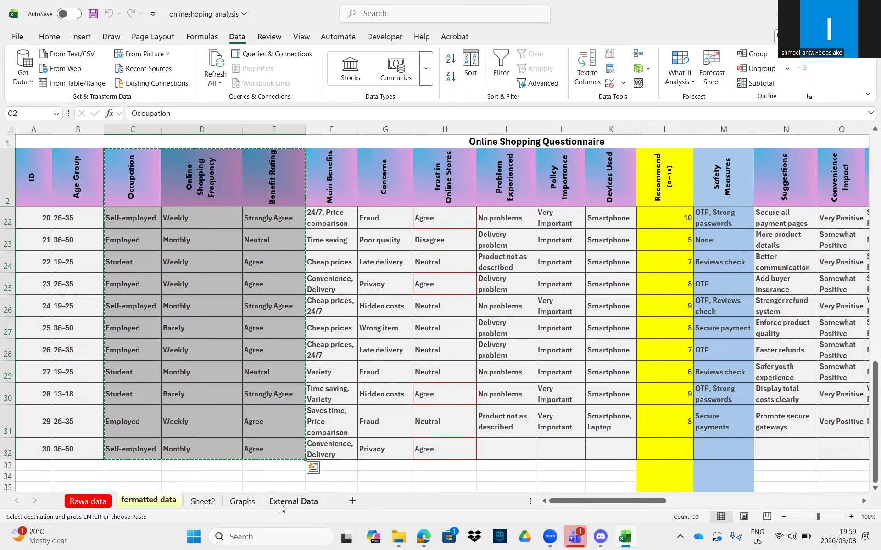
click(203, 501)
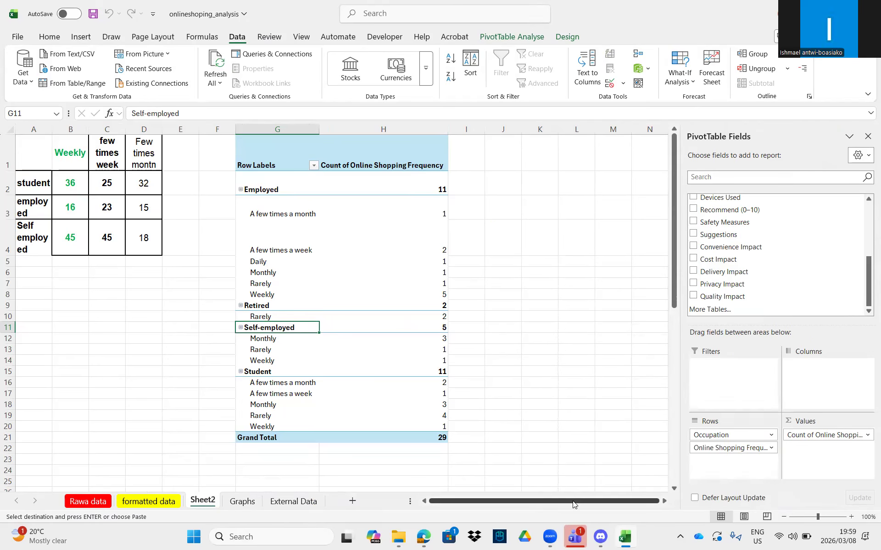
click(353, 502)
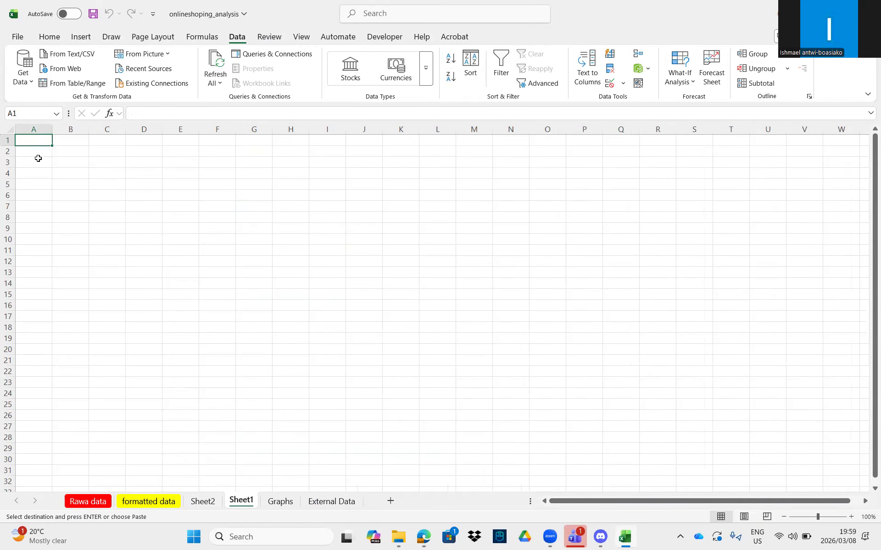
key(ctrl+v)
double_click(52, 129)
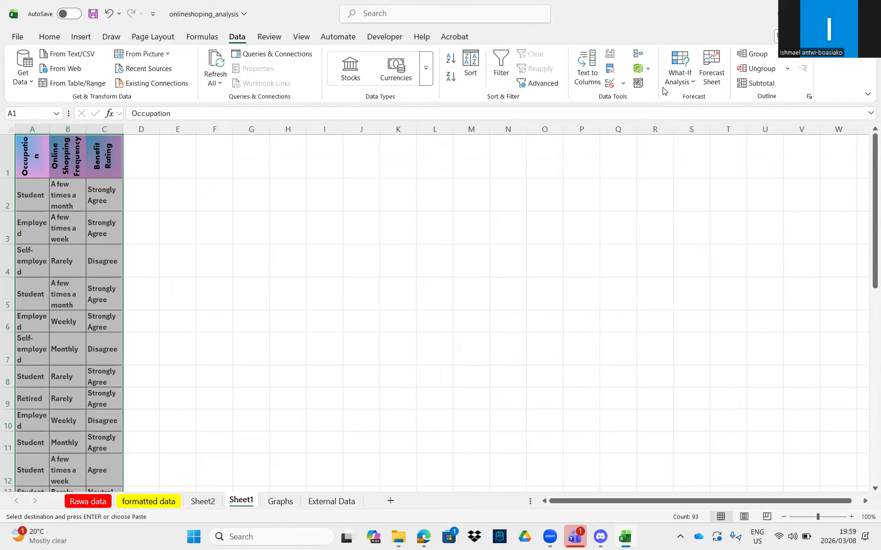
- Sort Sheet1 by Occupation A to Z and widen column A
click(470, 67)
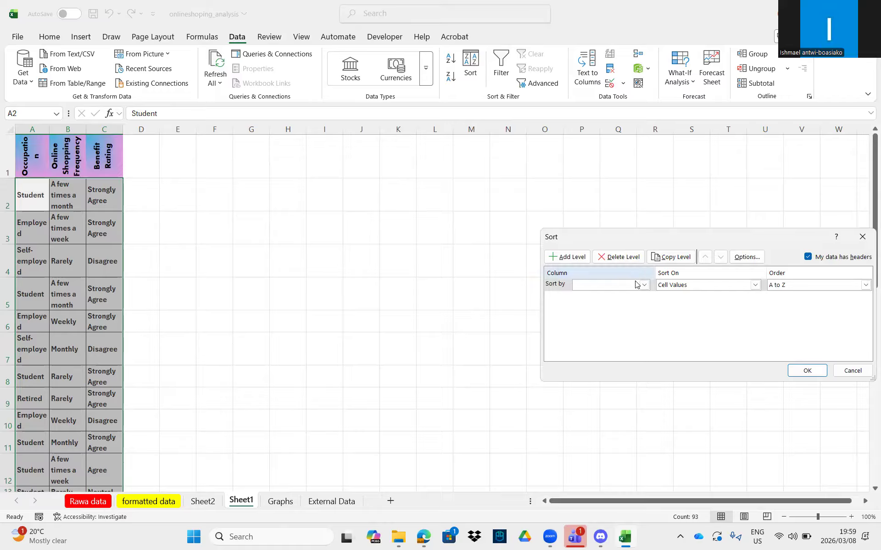
click(644, 284)
click(596, 293)
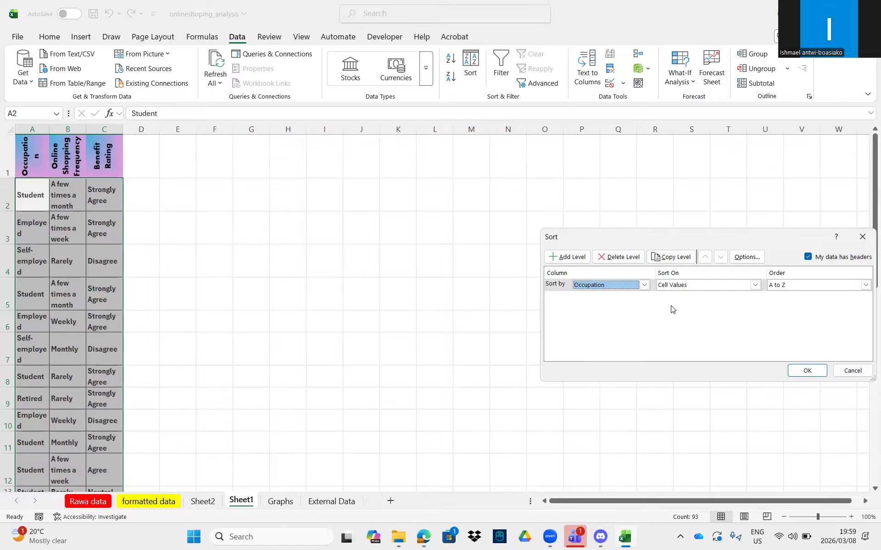
click(807, 372)
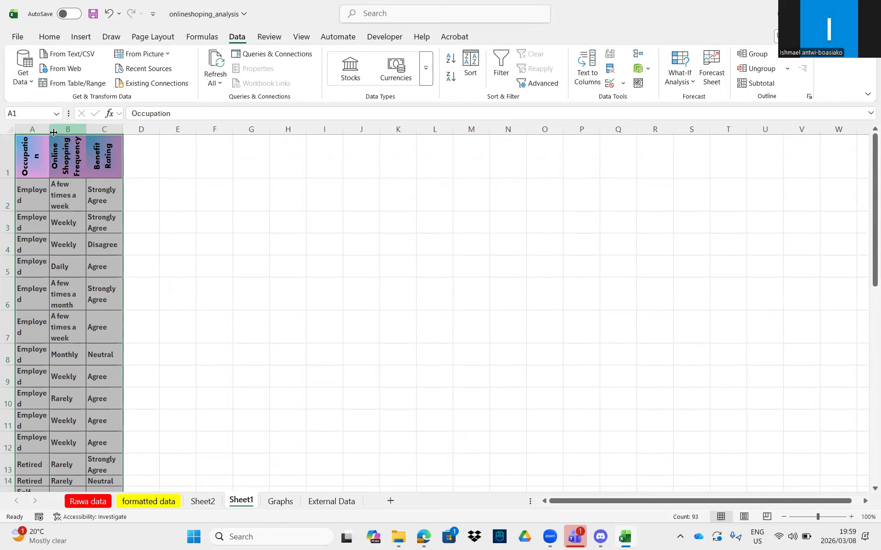
drag(51, 130, 85, 130)
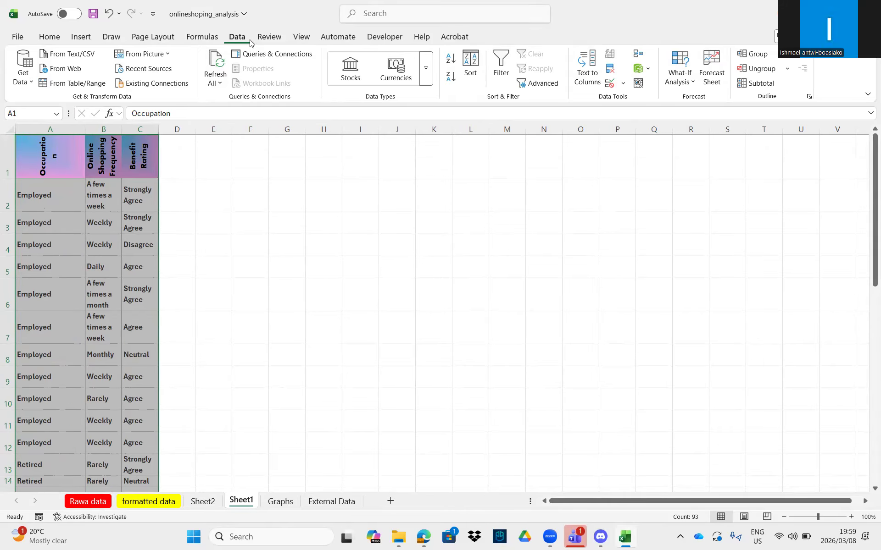
- Add Count subtotals of Online Shopping Frequency at each change in Occupation
click(756, 83)
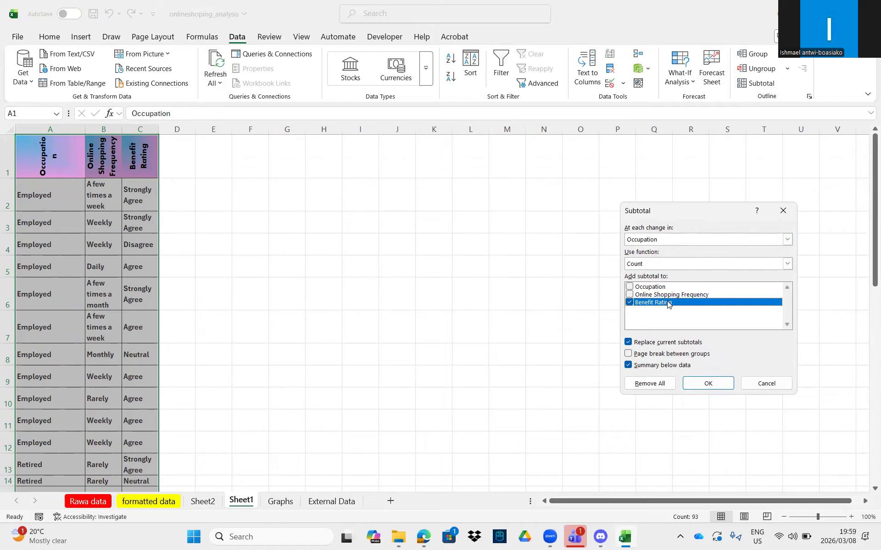
click(630, 294)
click(630, 303)
click(719, 383)
scroll(193, 314, down, 2)
scroll(181, 311, up, 2)
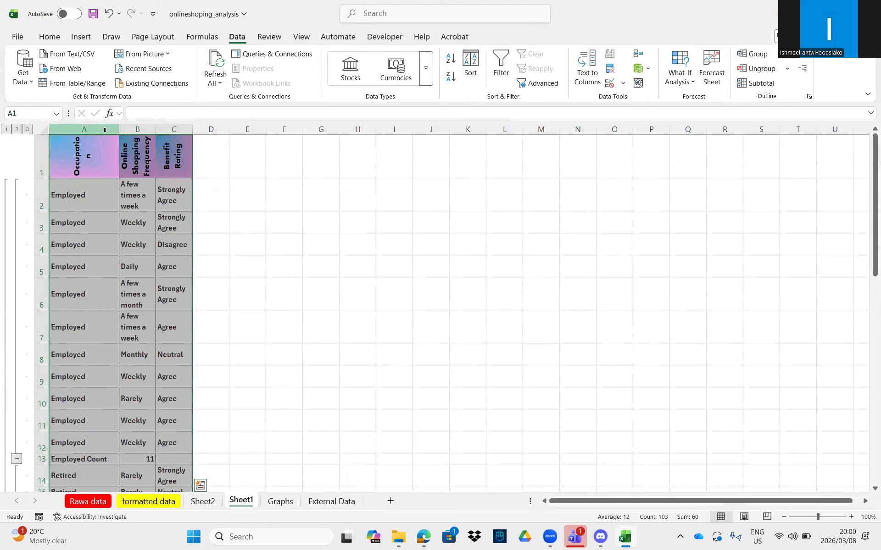
- Widen columns A–C so occupations, frequencies and Strongly Agree fit
drag(119, 129, 165, 129)
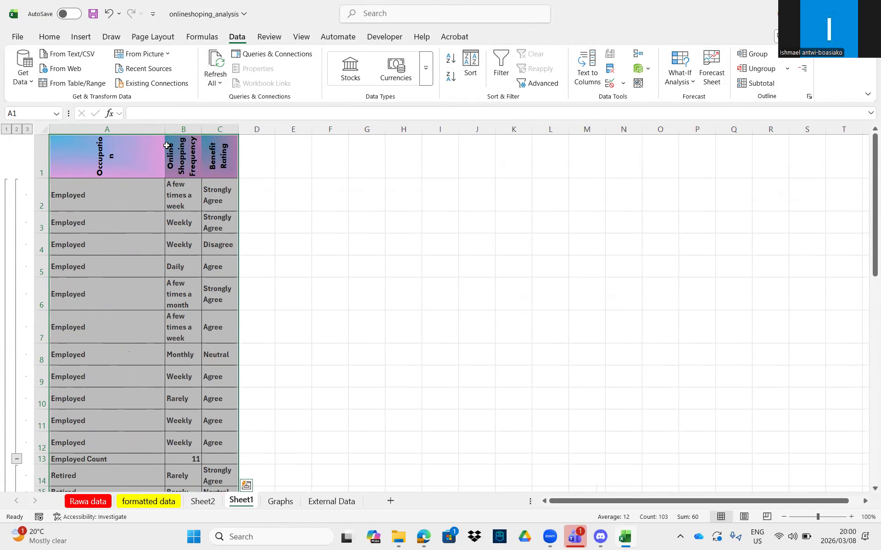
double_click(201, 128)
drag(244, 129, 276, 129)
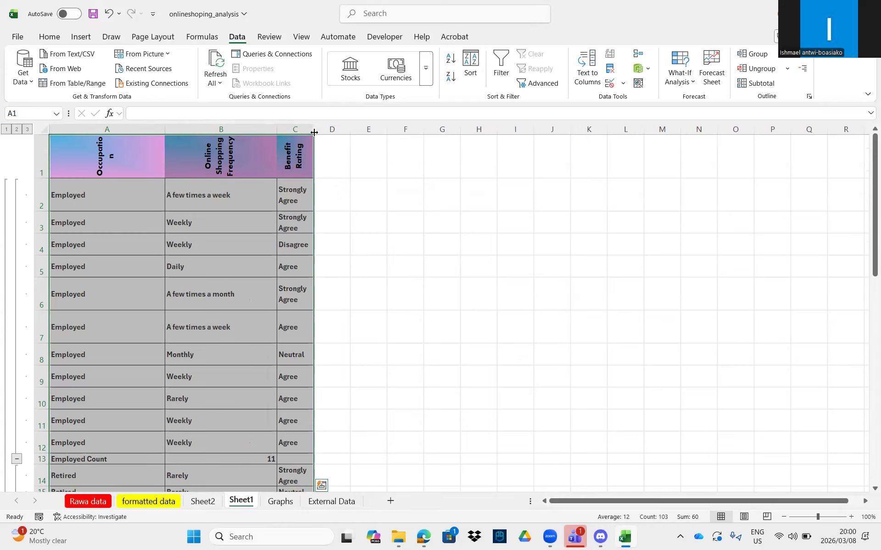
double_click(314, 129)
- Collapse the Employed, Retired, Self-employed and Student groups to their count rows
scroll(66, 249, down, 2)
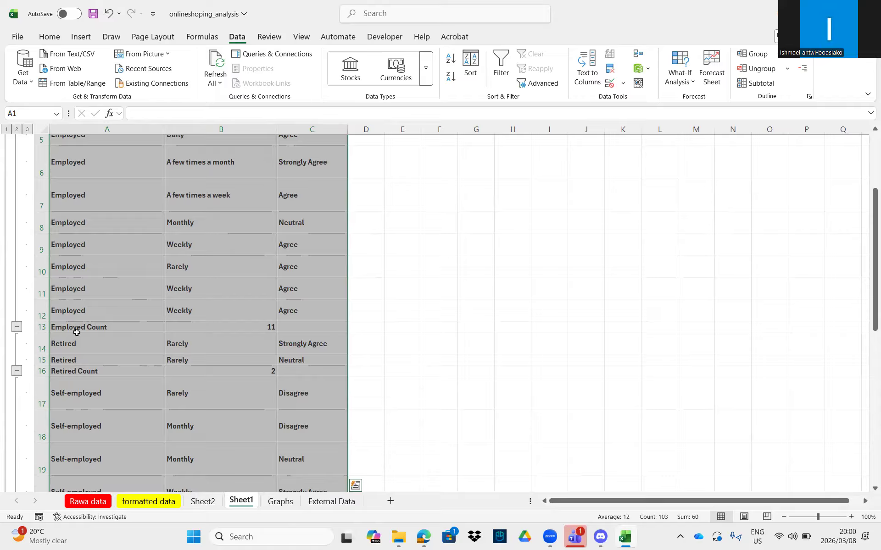
click(16, 326)
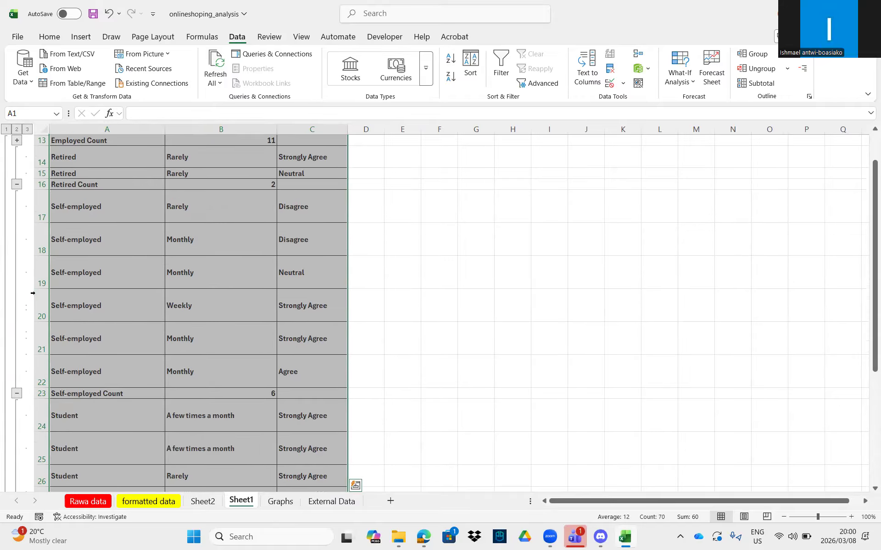
click(16, 184)
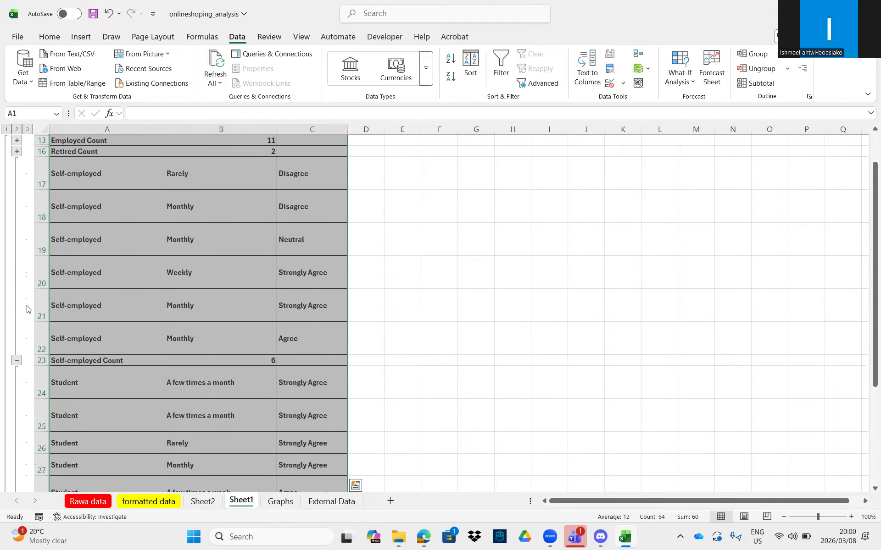
click(17, 361)
scroll(118, 299, up, 1)
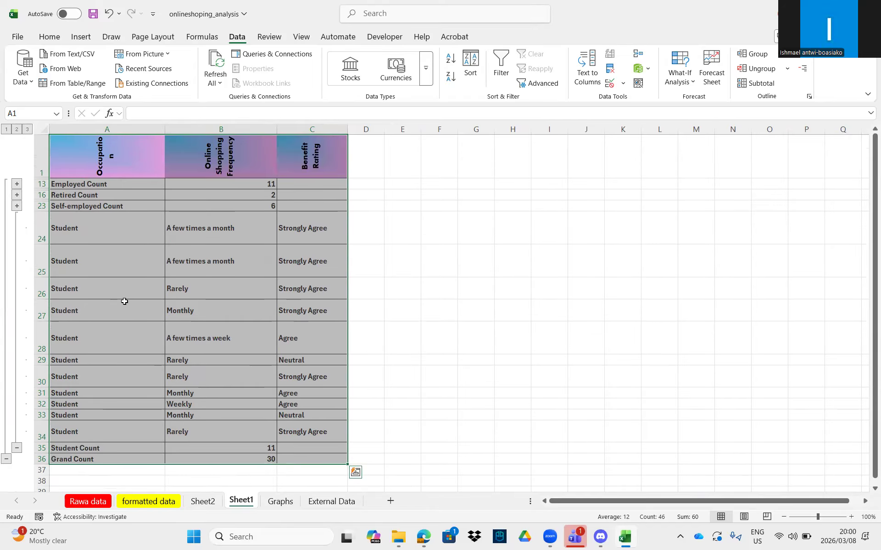
scroll(125, 302, down, 1)
click(16, 382)
scroll(106, 310, up, 1)
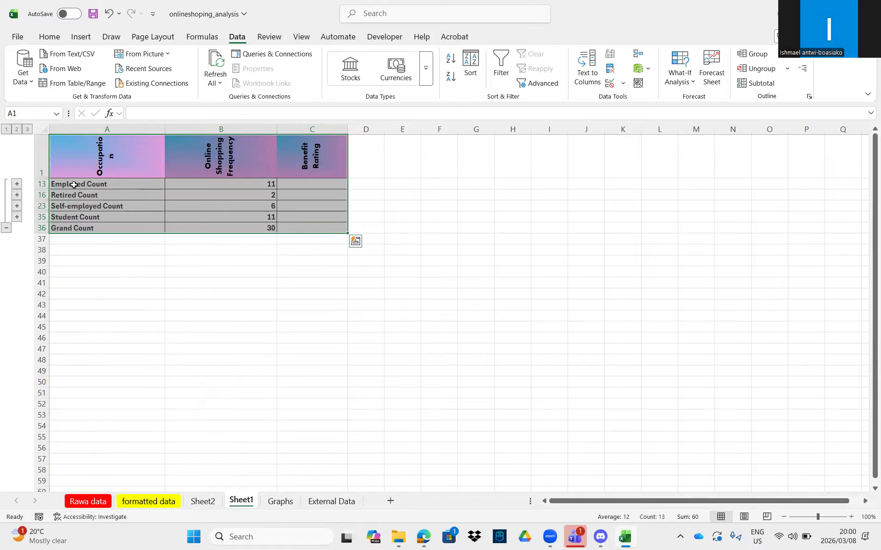
- Widen column A in two more passes, then deselect by clicking empty cell H38
drag(164, 130, 182, 131)
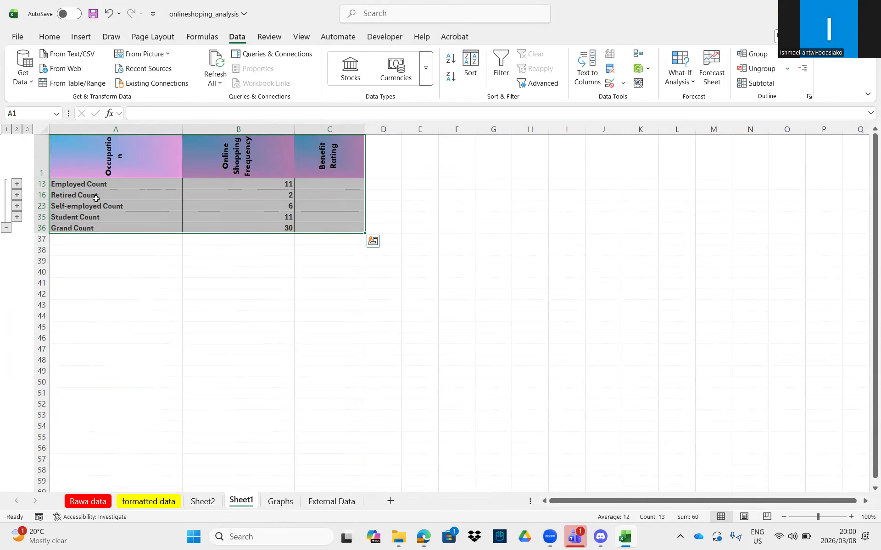
drag(183, 130, 200, 129)
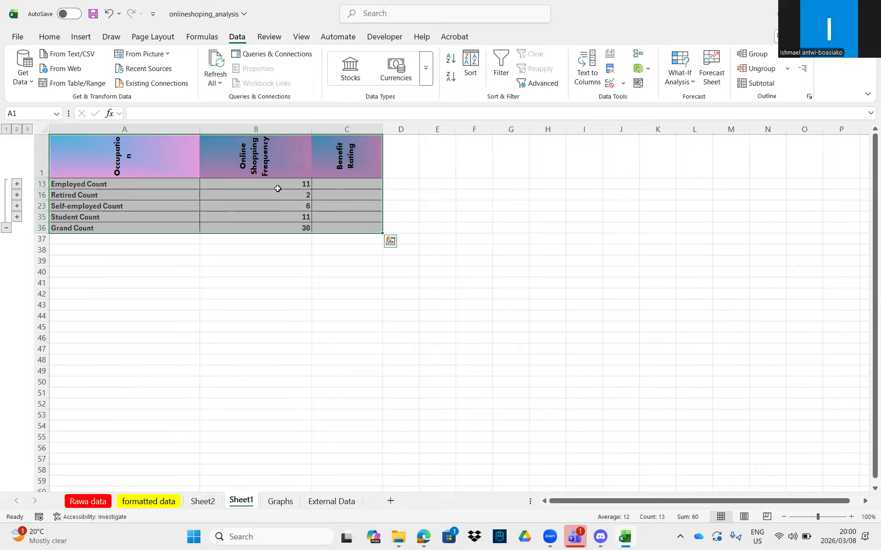
click(530, 247)
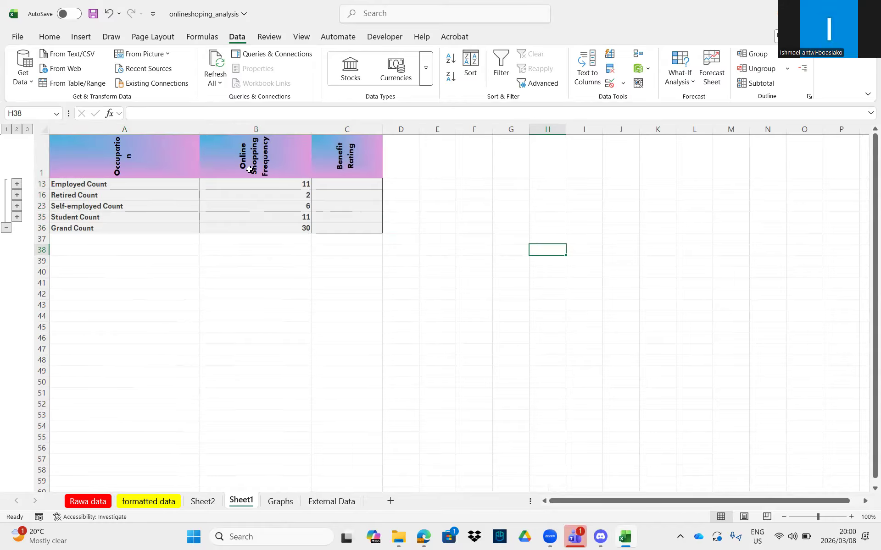